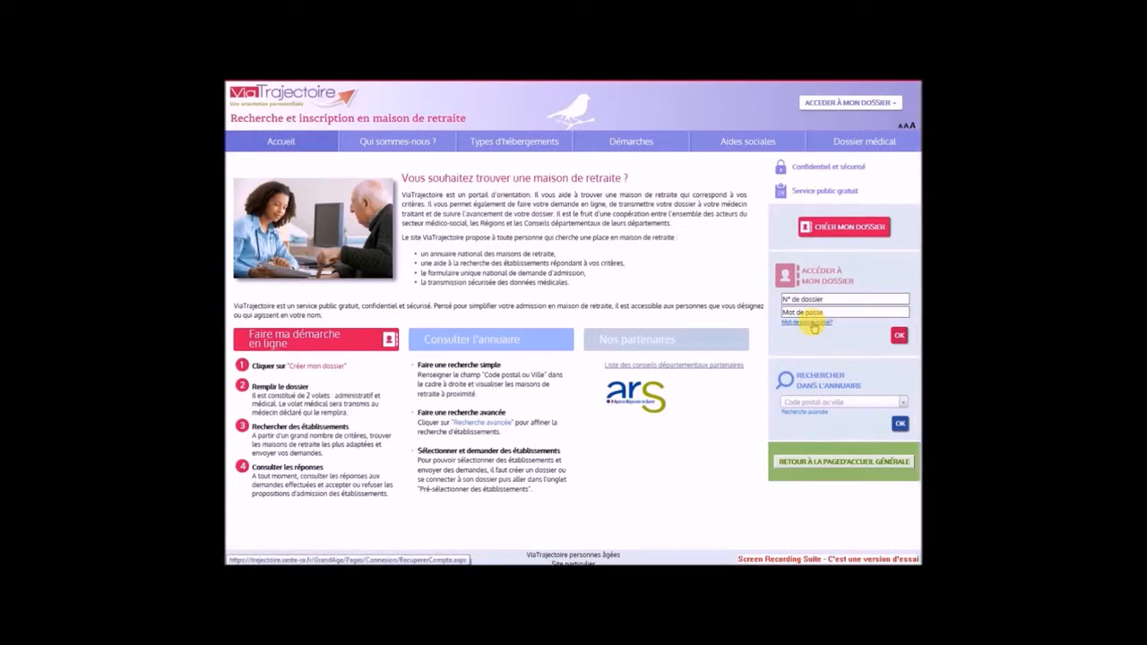
# Start a new nursing-home dossier and begin the creation process from the 'Avant de commencer' page
pyautogui.click(830, 229)
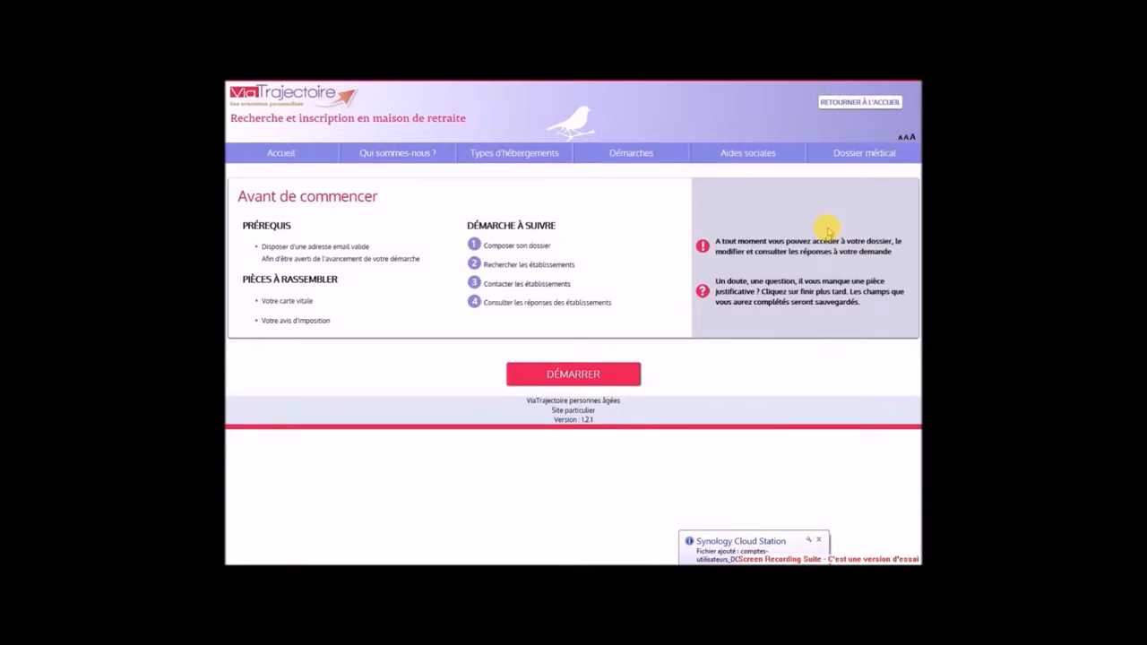
pyautogui.click(580, 376)
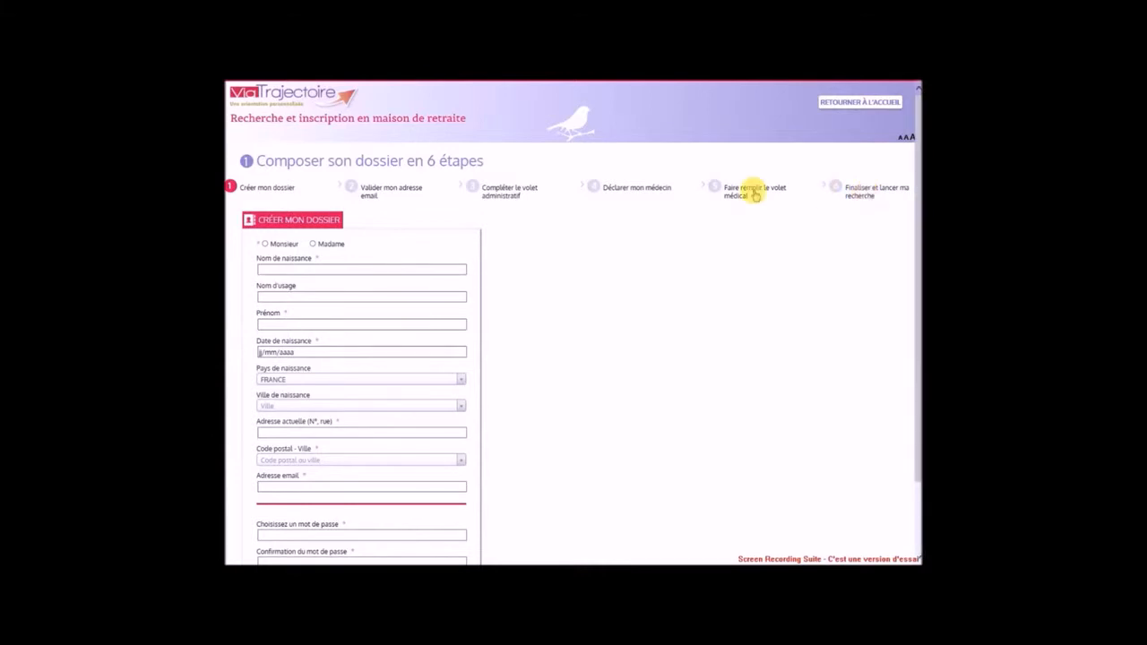
pyautogui.click(314, 245)
pyautogui.click(303, 268)
pyautogui.press('Tab')
pyautogui.press('Tab')
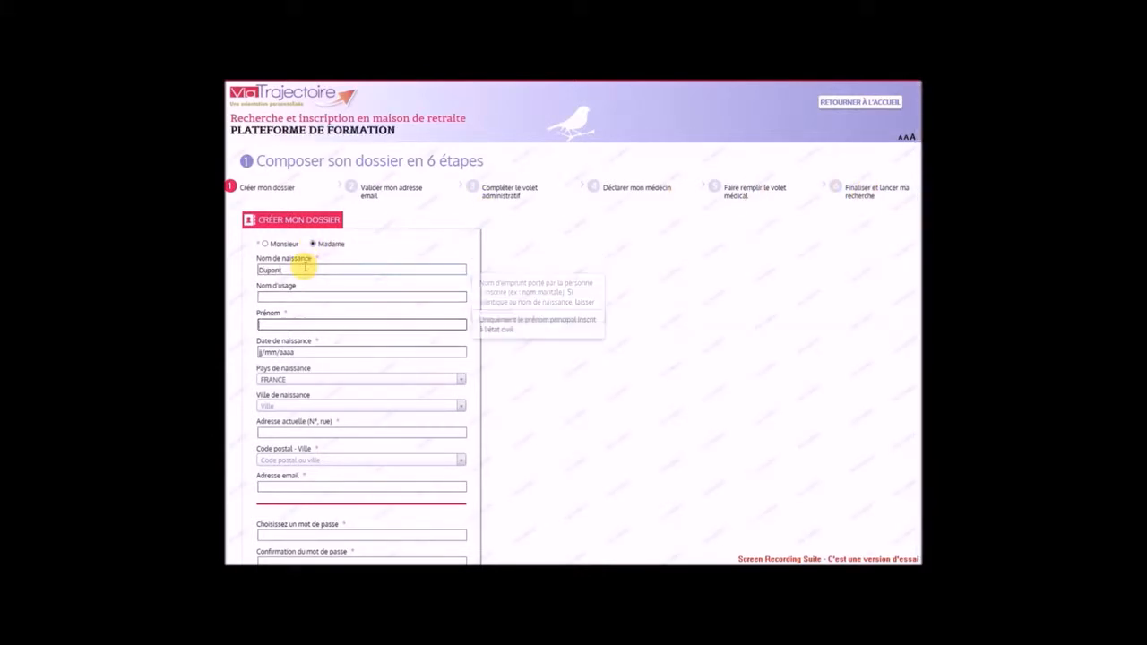
pyautogui.press('Tab')
pyautogui.press('Tab')
pyautogui.press('Tab')
pyautogui.press('Tab')
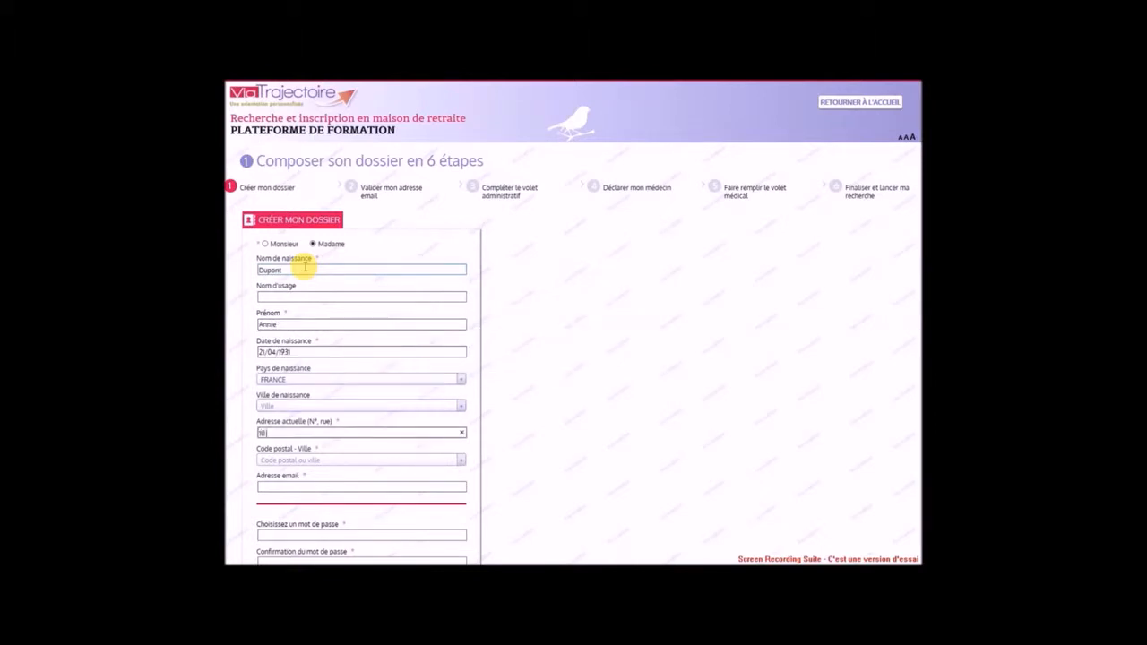
pyautogui.press('Tab')
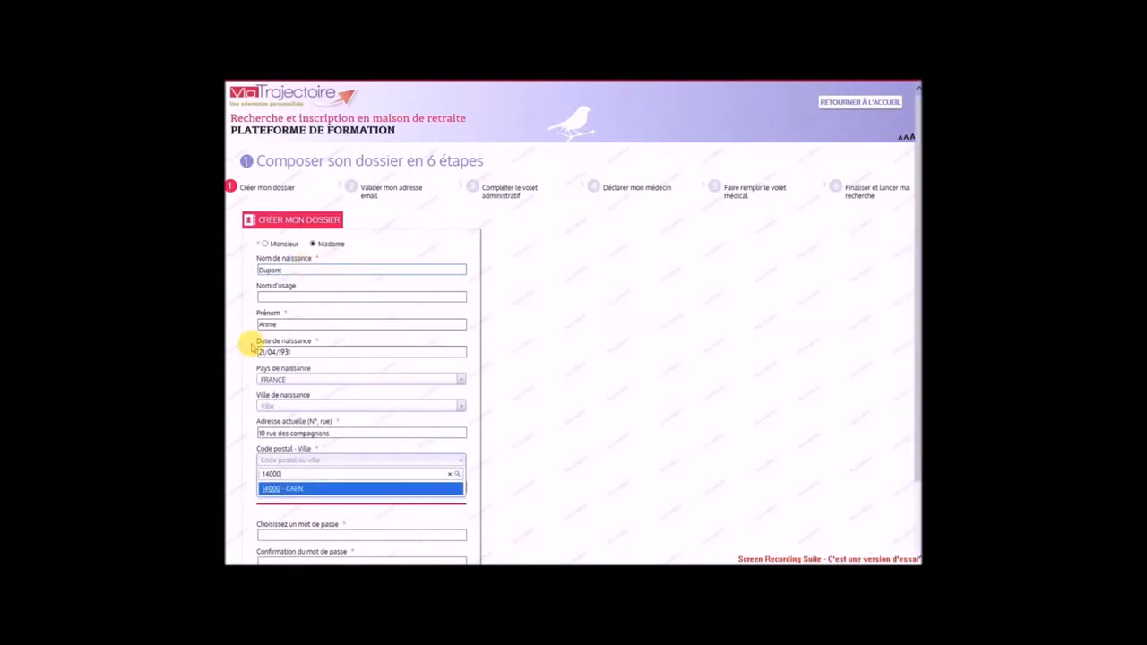
pyautogui.click(283, 489)
# Fill in the account e-mail address and password, then validate the creation form
pyautogui.click(284, 488)
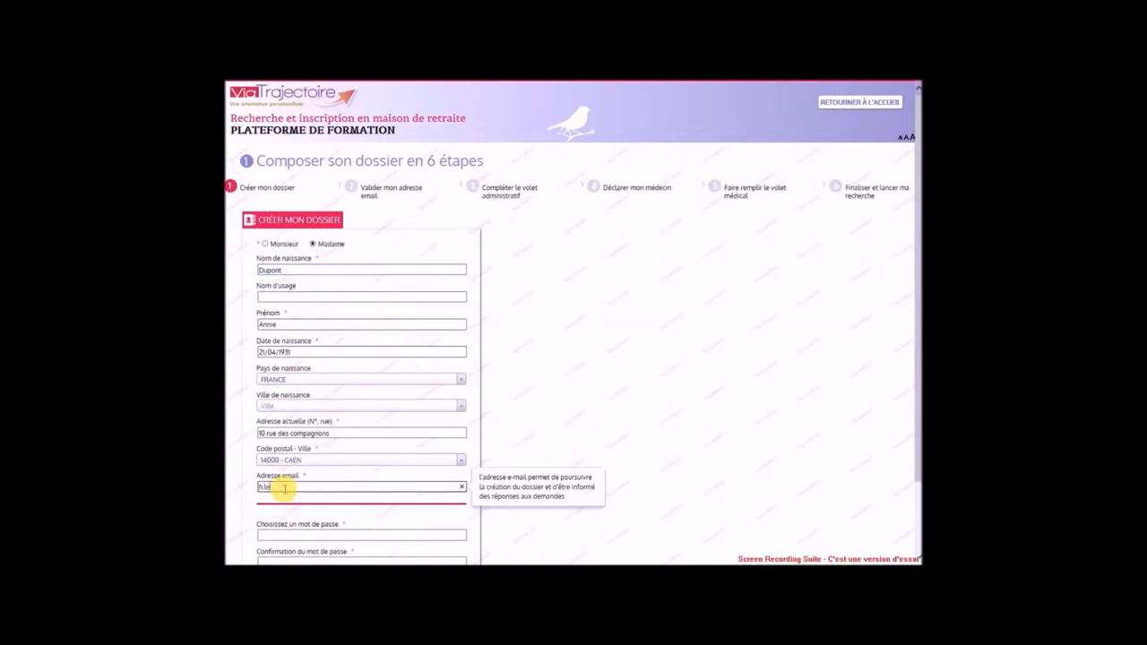
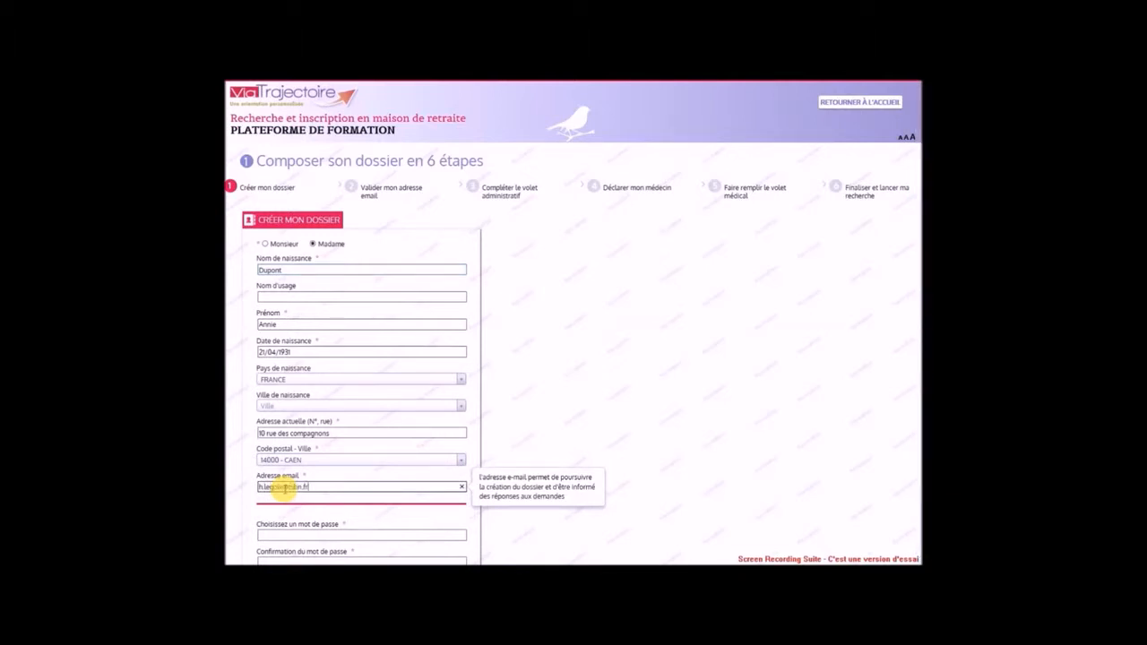
pyautogui.click(277, 533)
pyautogui.write('••••••••')
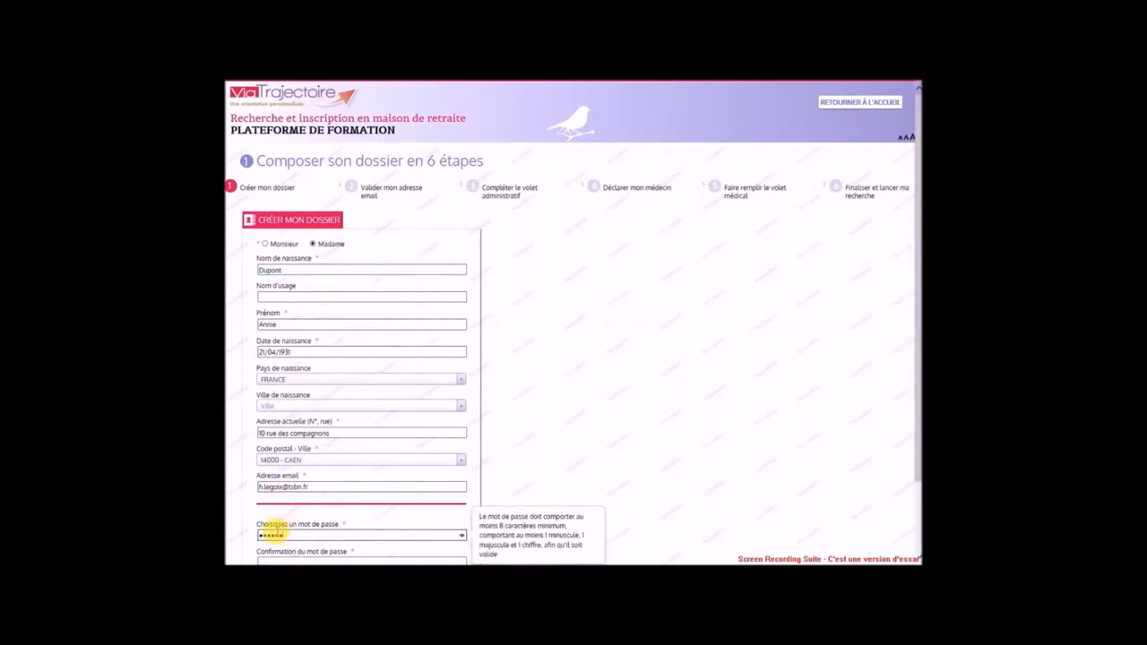
pyautogui.click(269, 560)
pyautogui.write('••••••••')
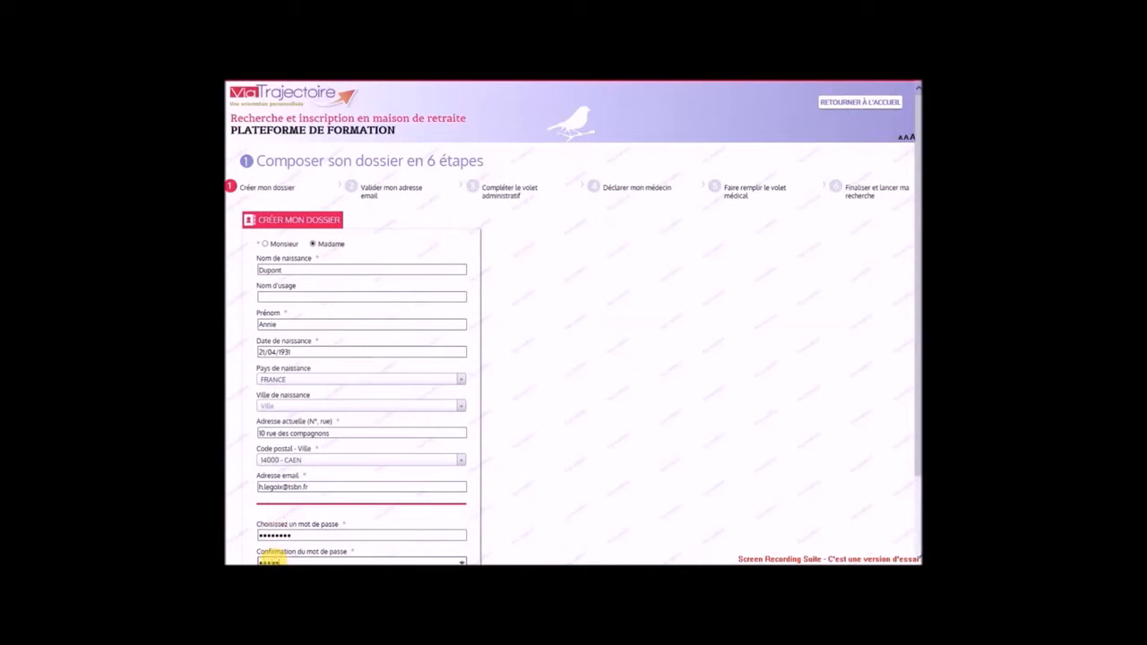
pyautogui.scroll(-1, 295, 543)
pyautogui.click(313, 510)
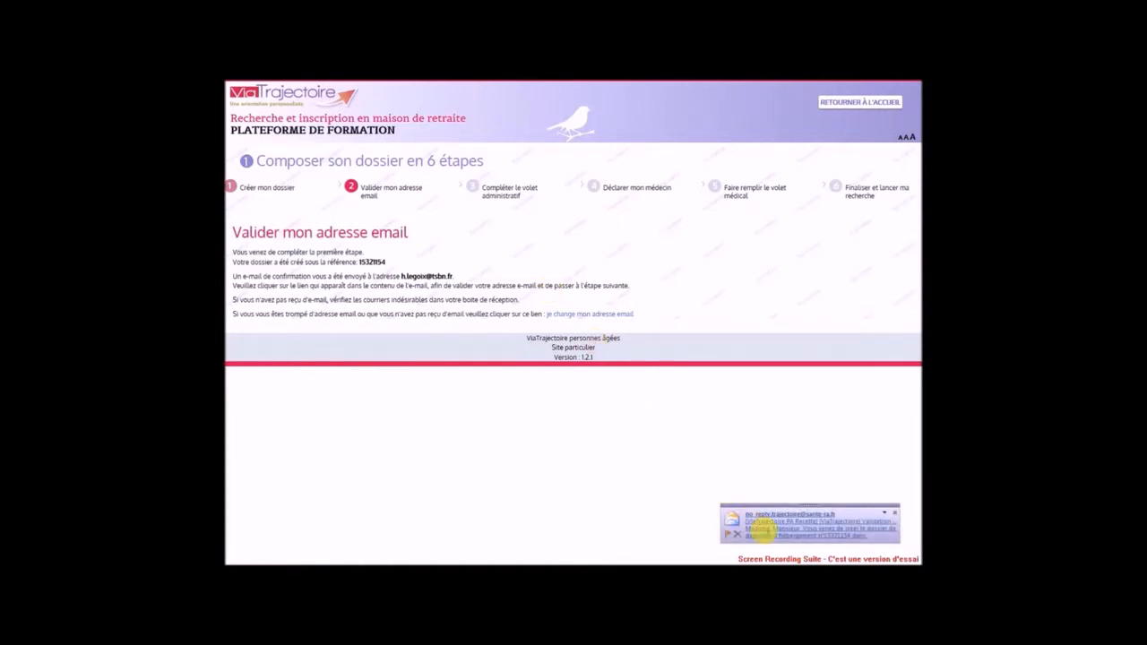
# Open the ViaTrajectoire confirmation email from the Outlook new-mail alert
pyautogui.click(764, 530)
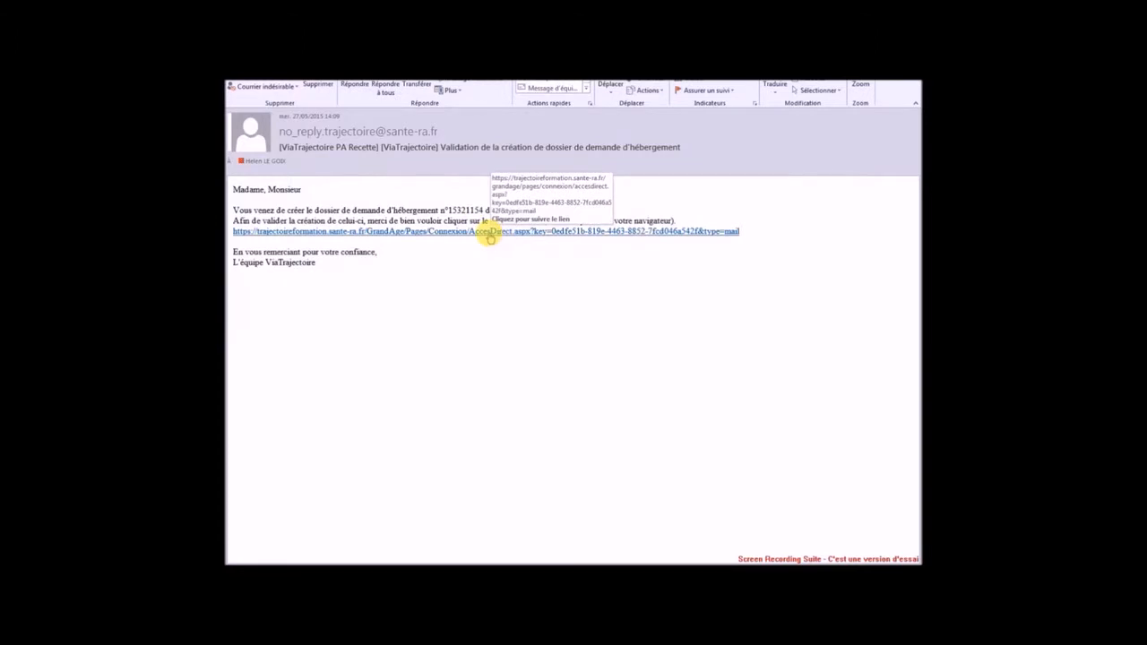
# Follow the validation link in the ViaTrajectoire email to confirm the dossier
pyautogui.click(491, 235)
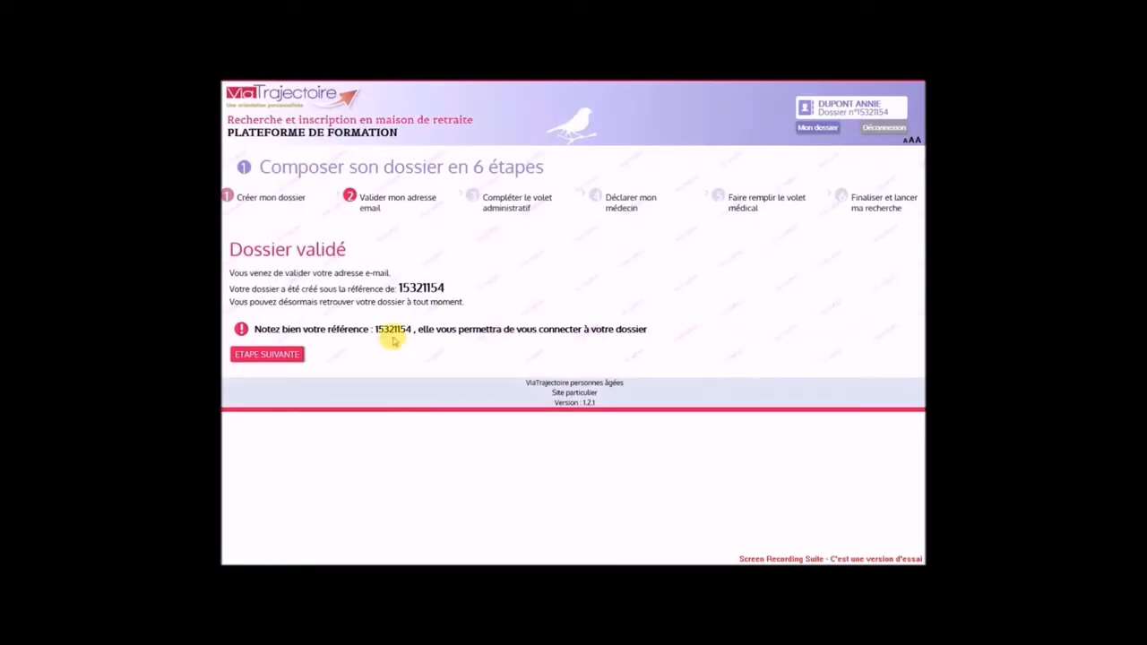
# Record Marié(e), 2 children, no legal protection, no direct contact, and a designated trusted person
pyautogui.click(266, 355)
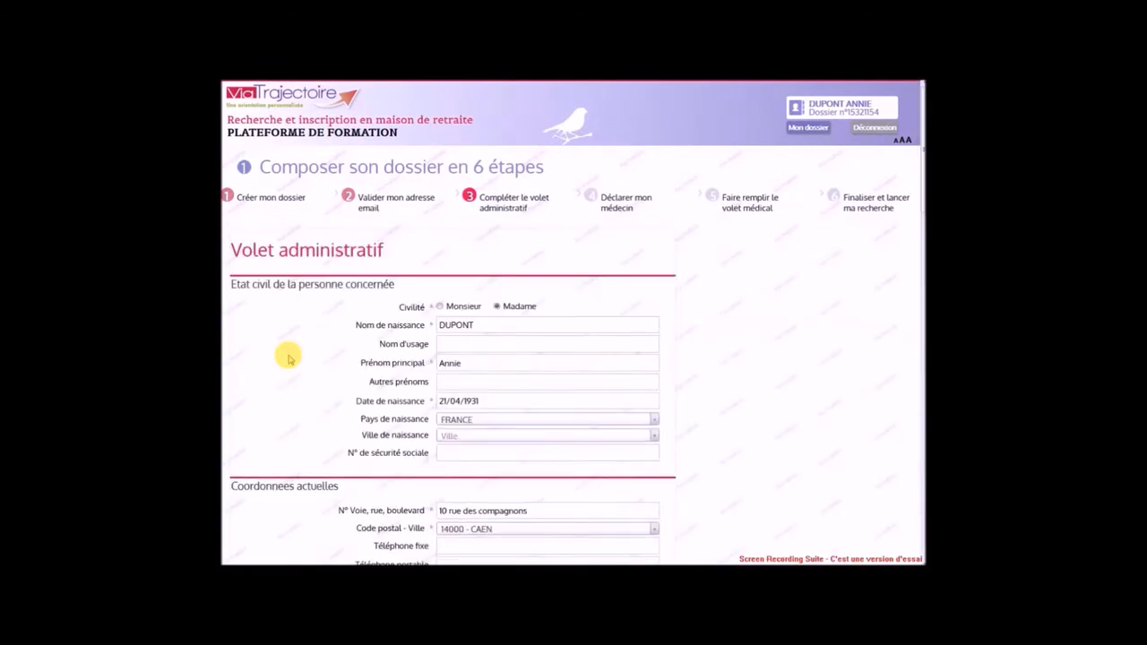
pyautogui.scroll(-2, 288, 358)
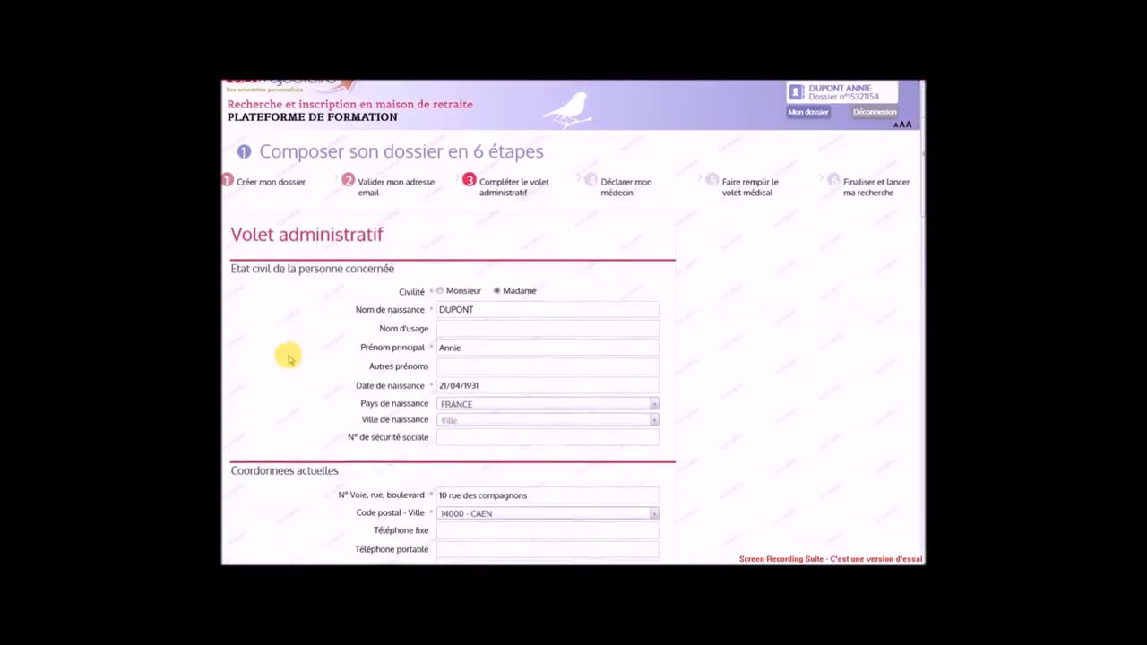
pyautogui.scroll(-4, 289, 359)
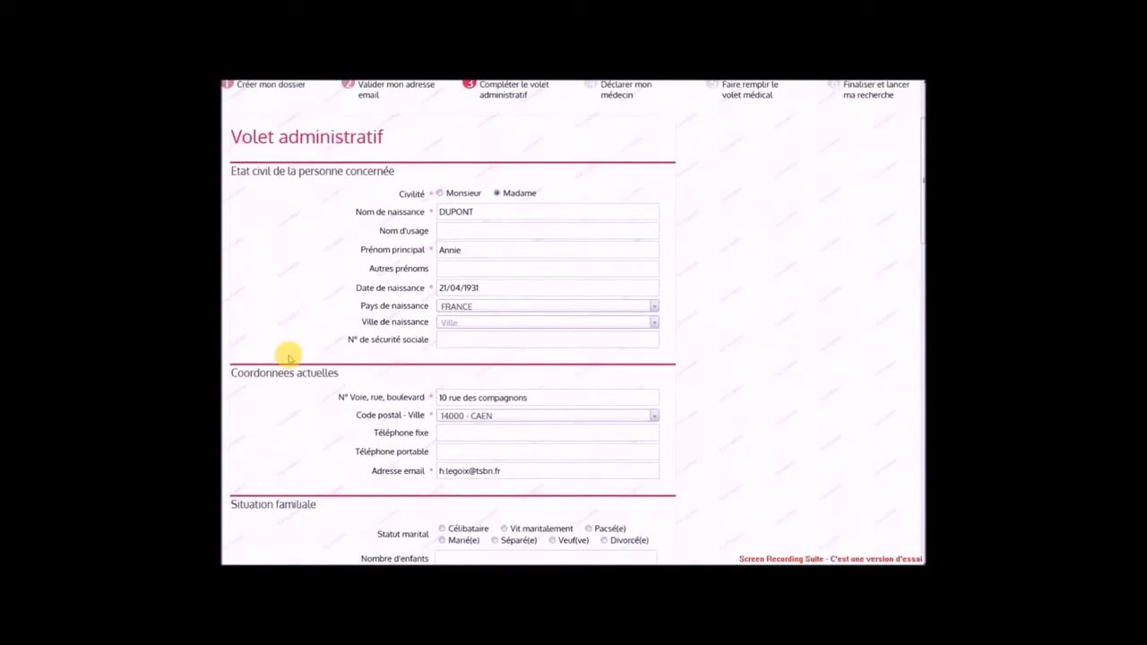
pyautogui.scroll(-3, 289, 358)
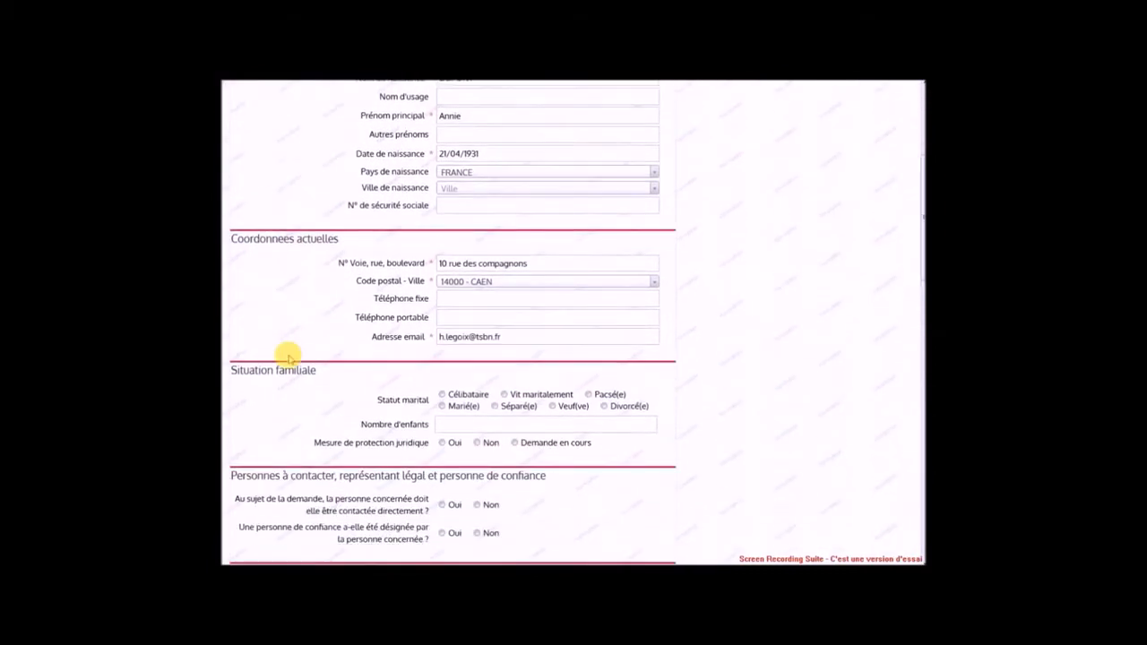
pyautogui.click(441, 313)
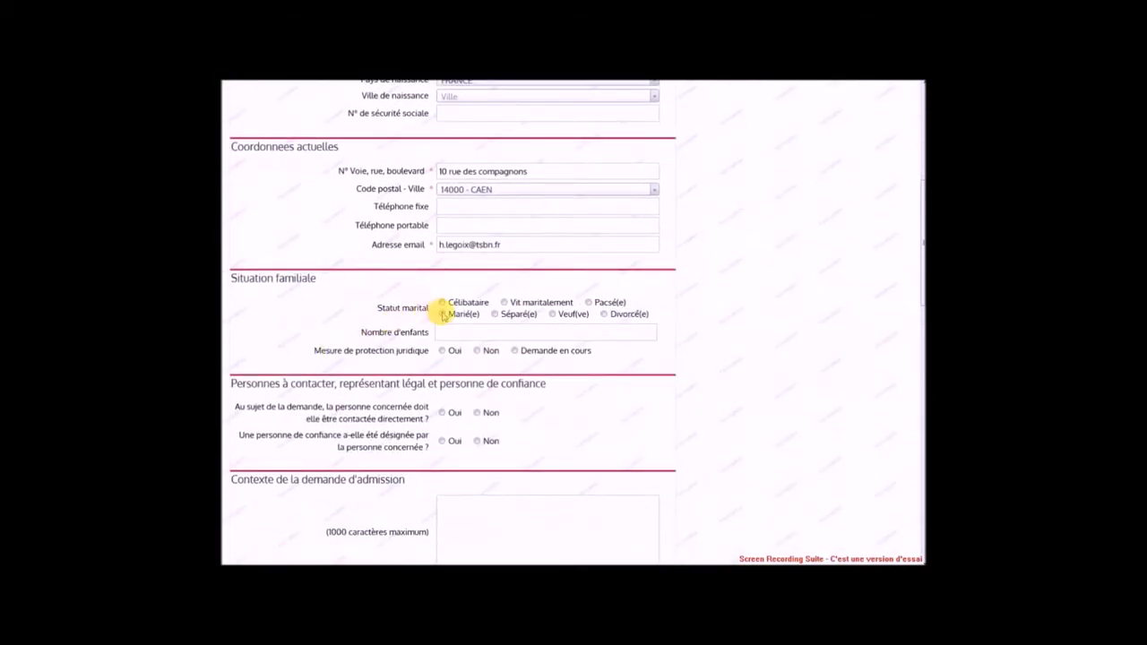
pyautogui.write('2')
pyautogui.click(477, 351)
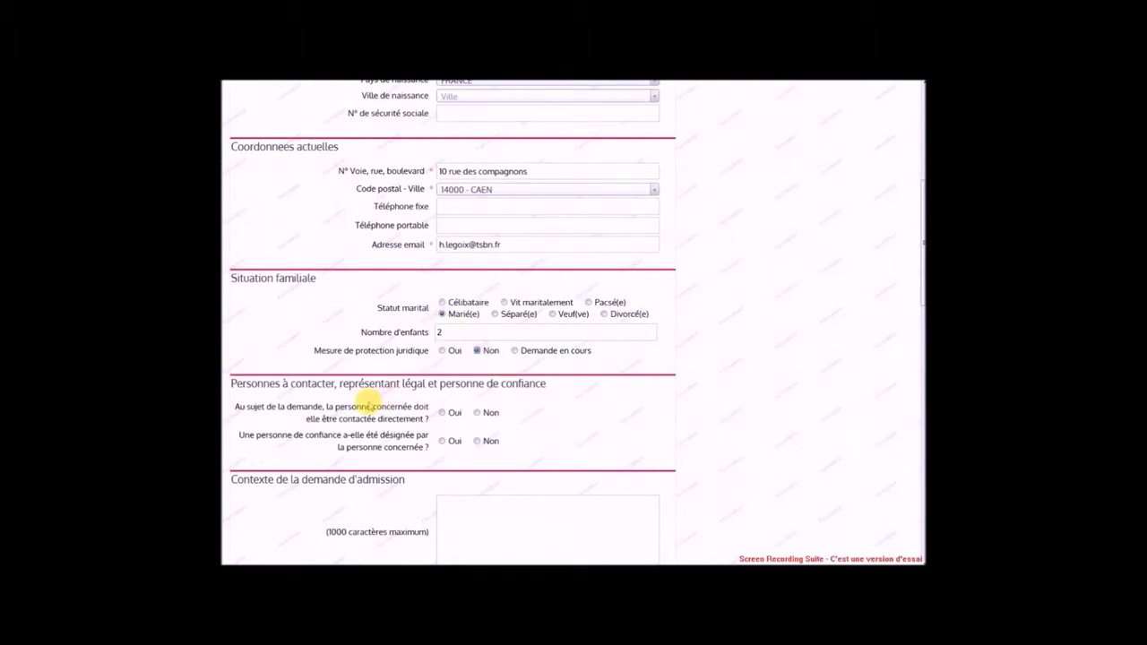
pyautogui.click(478, 413)
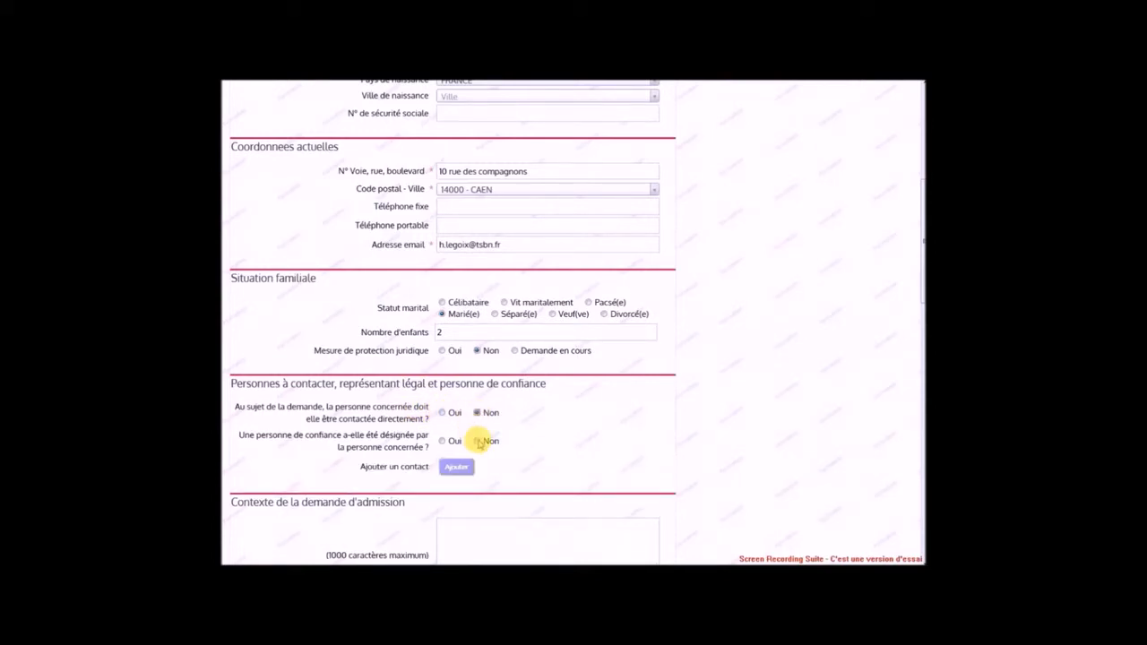
pyautogui.click(442, 441)
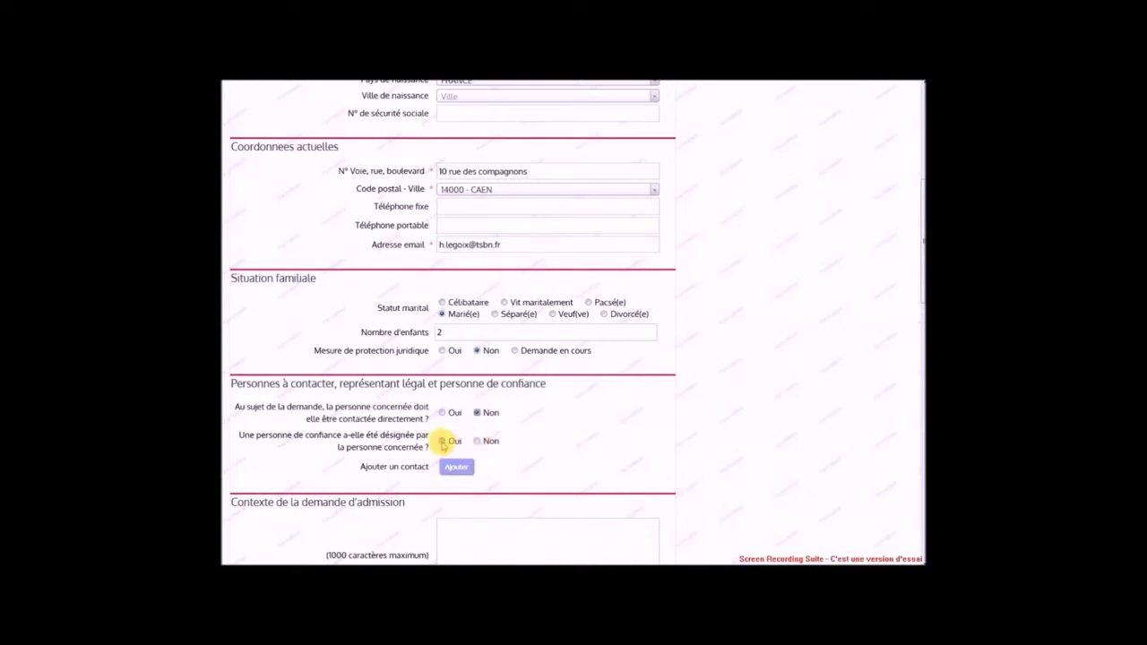
# Add a Monsieur contact marked as both person to contact and trusted person, with his surname and first name
pyautogui.click(455, 467)
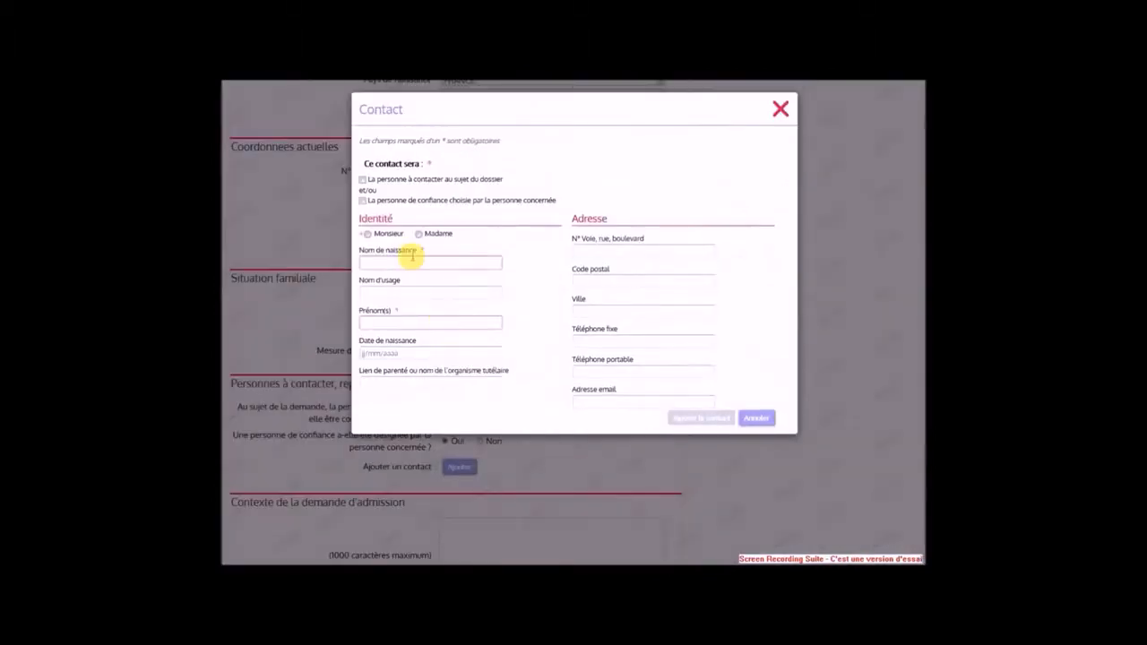
pyautogui.click(362, 180)
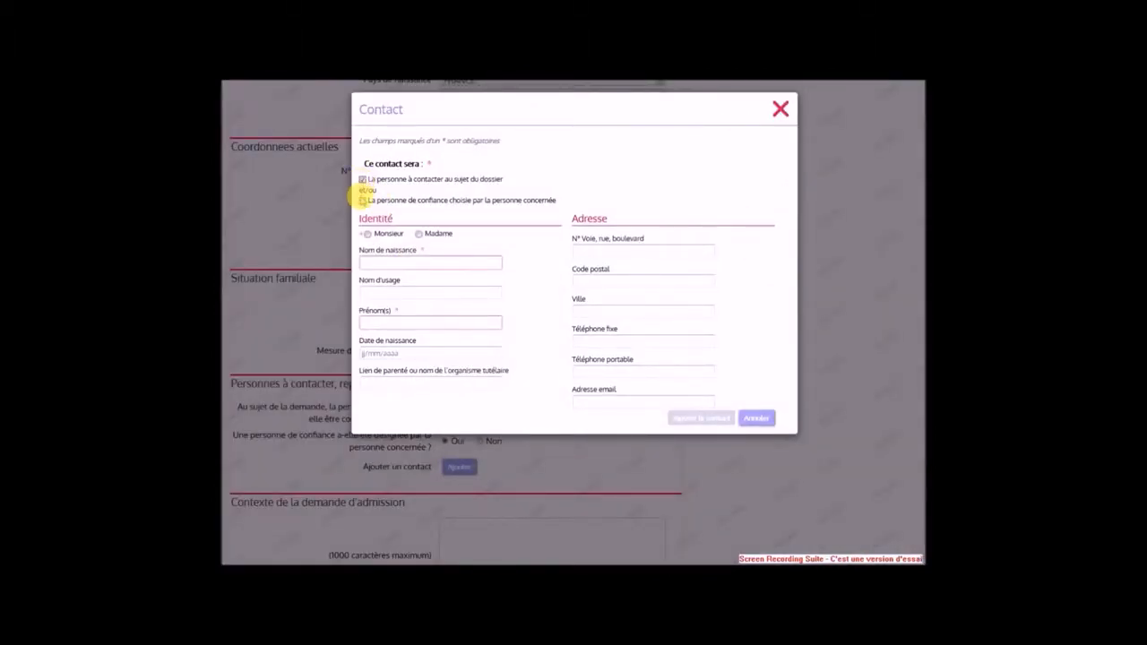
pyautogui.click(362, 201)
pyautogui.click(367, 234)
pyautogui.click(368, 262)
pyautogui.press('Tab')
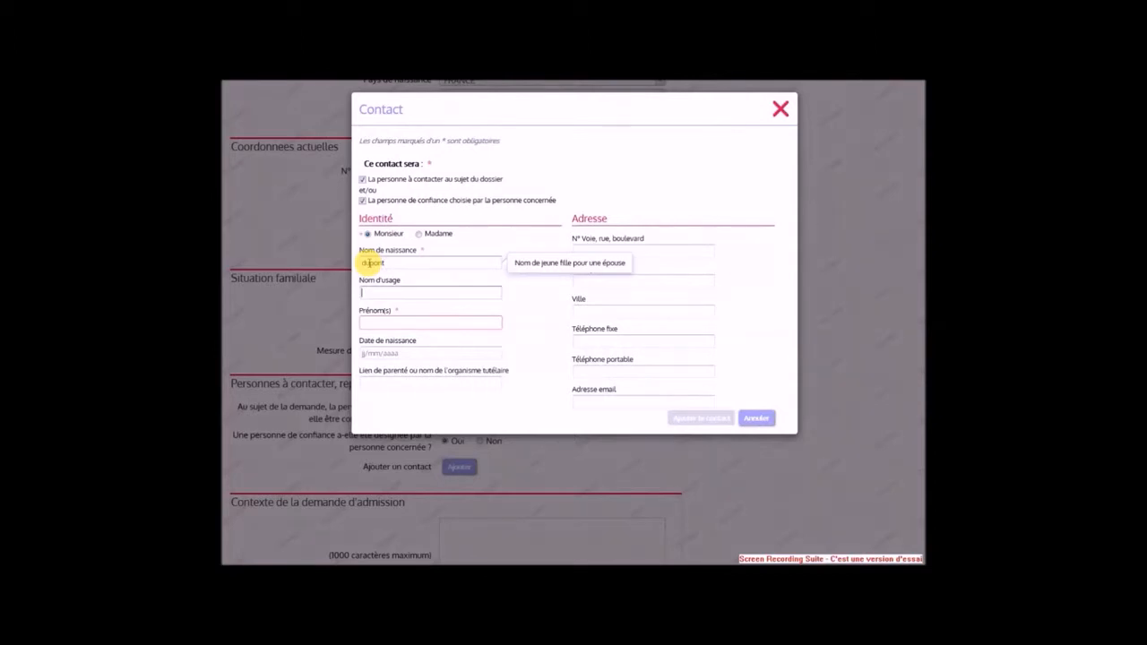
pyautogui.press('Tab')
# Give the contact relationship 'fils' and his mobile number, and save him to the dossier
pyautogui.press('Tab')
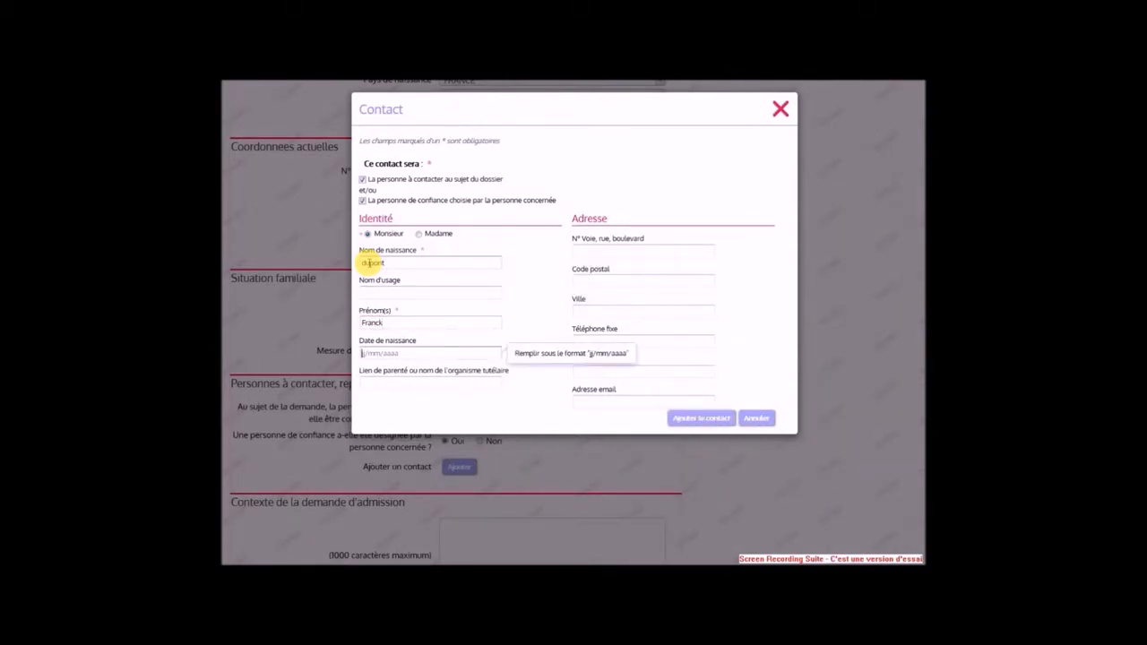
pyautogui.press('Tab')
pyautogui.write('fils')
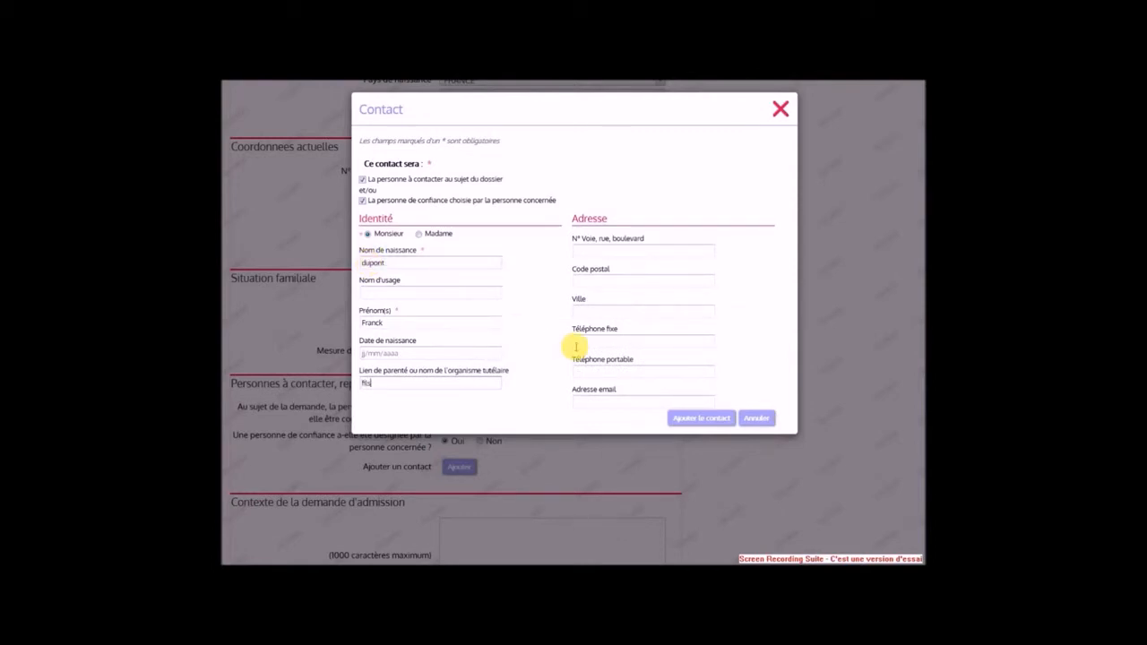
pyautogui.click(585, 370)
pyautogui.write('06')
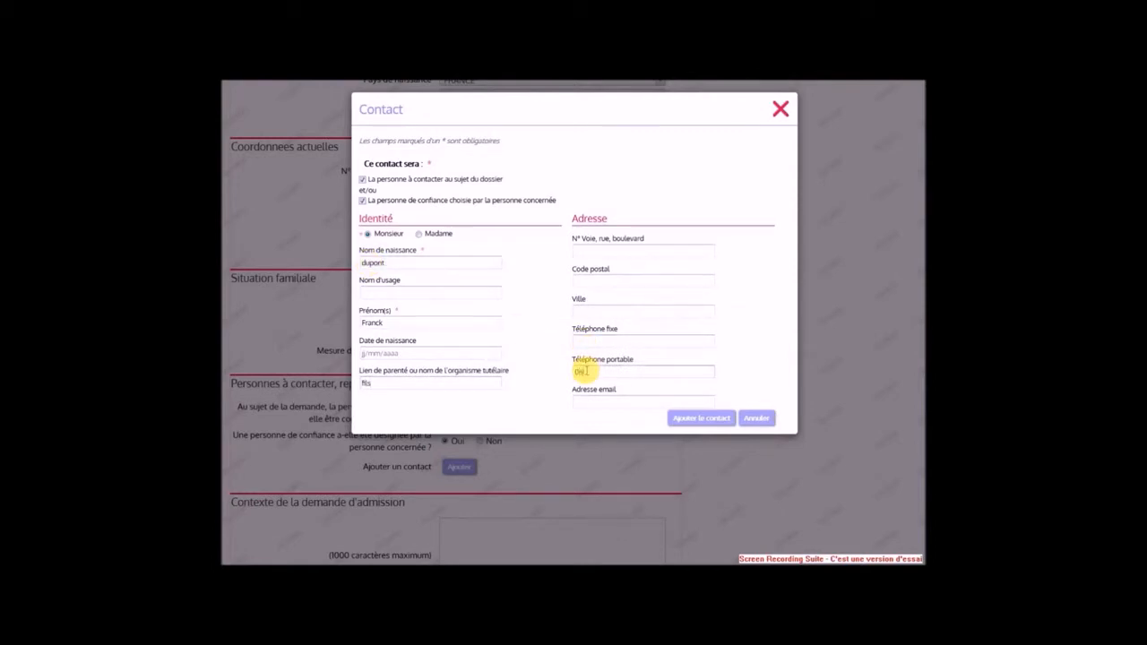
pyautogui.write('06000000')
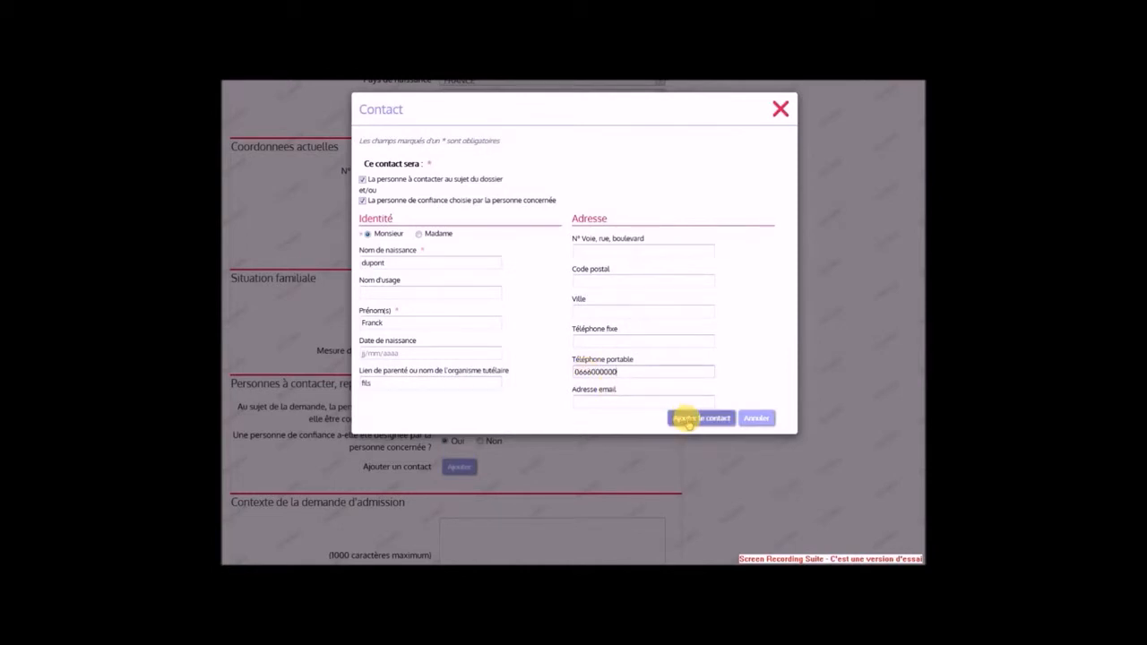
pyautogui.click(687, 419)
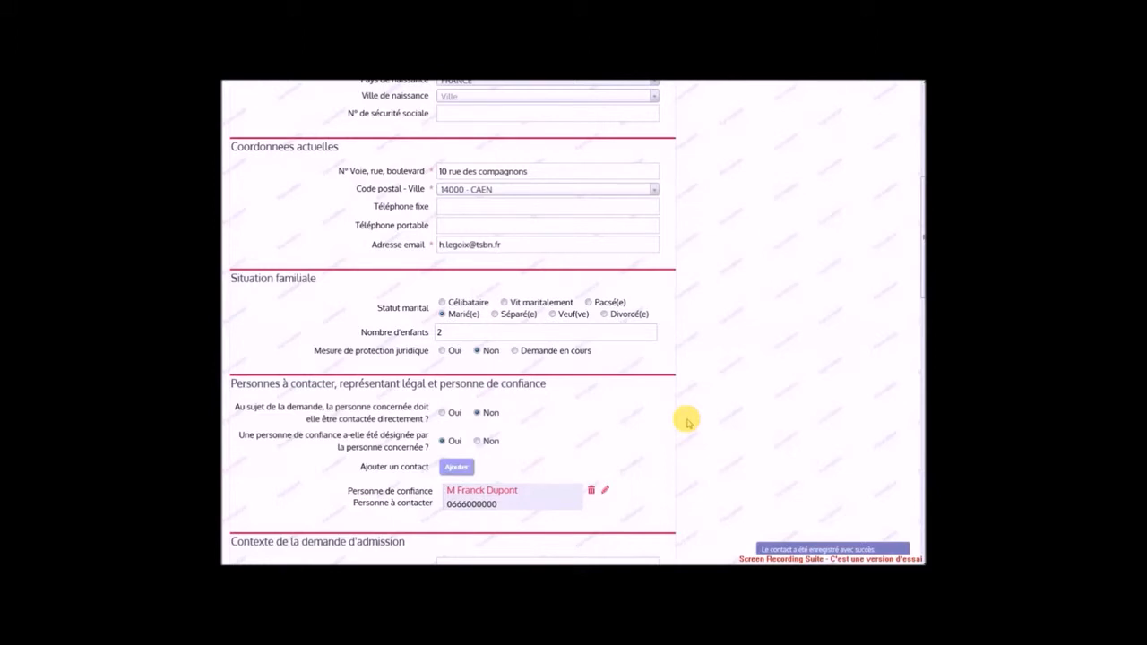
# Set urgency to 'Dans les 6 mois' and request permanent housing only, without temporary housing
pyautogui.scroll(-3, 687, 420)
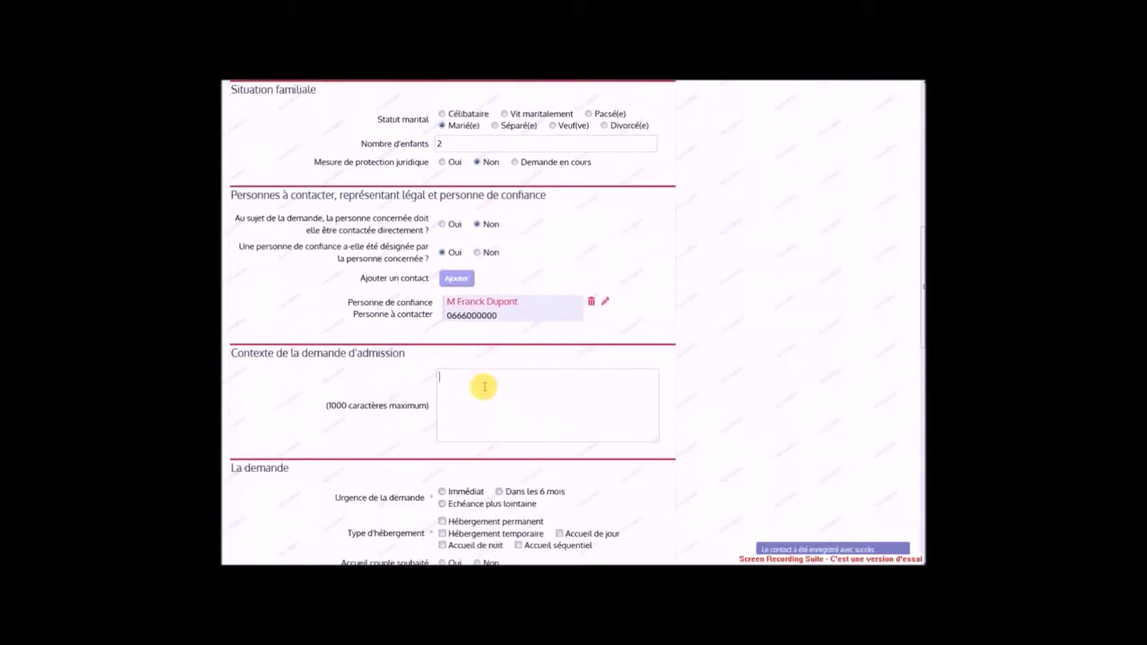
pyautogui.scroll(-3, 484, 386)
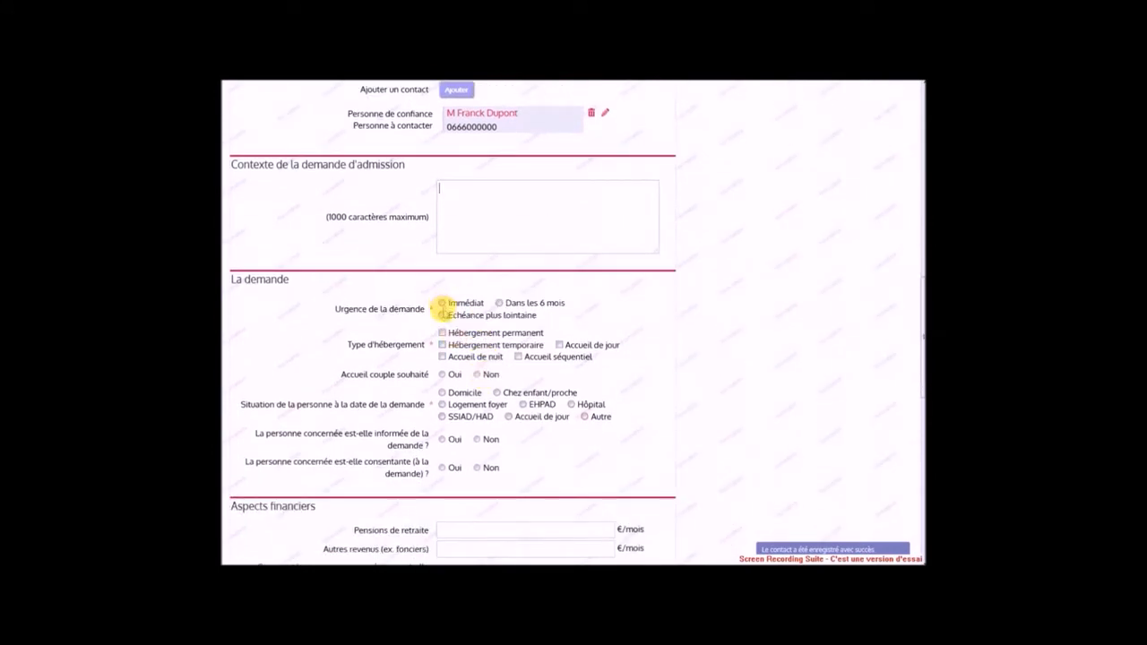
pyautogui.click(499, 304)
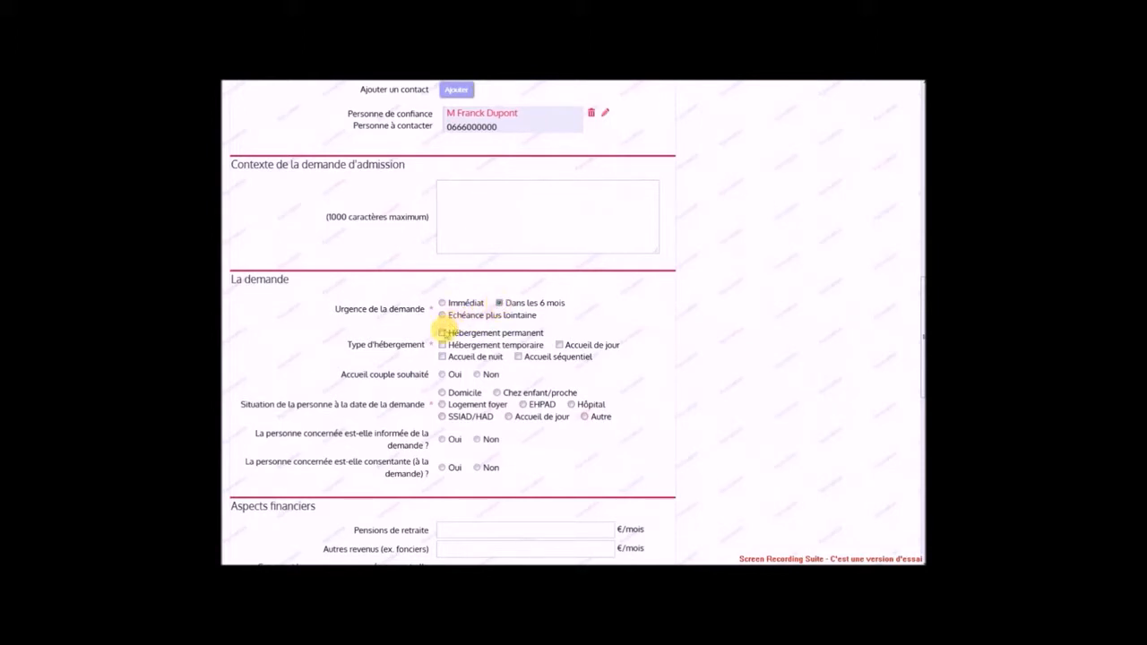
pyautogui.click(442, 332)
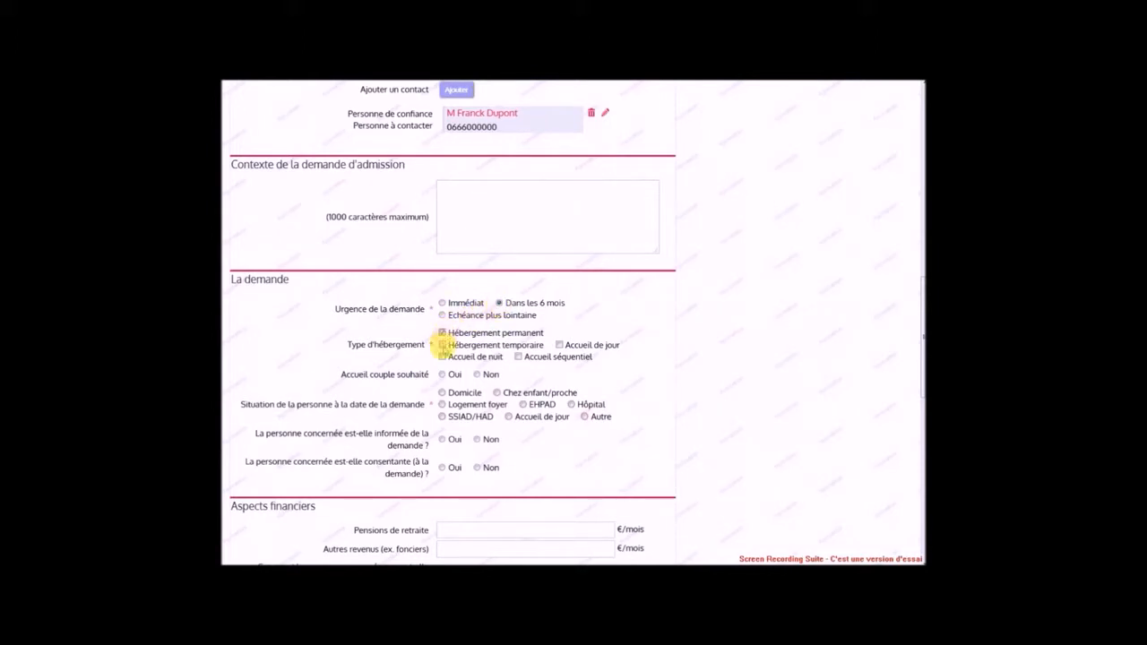
pyautogui.click(443, 345)
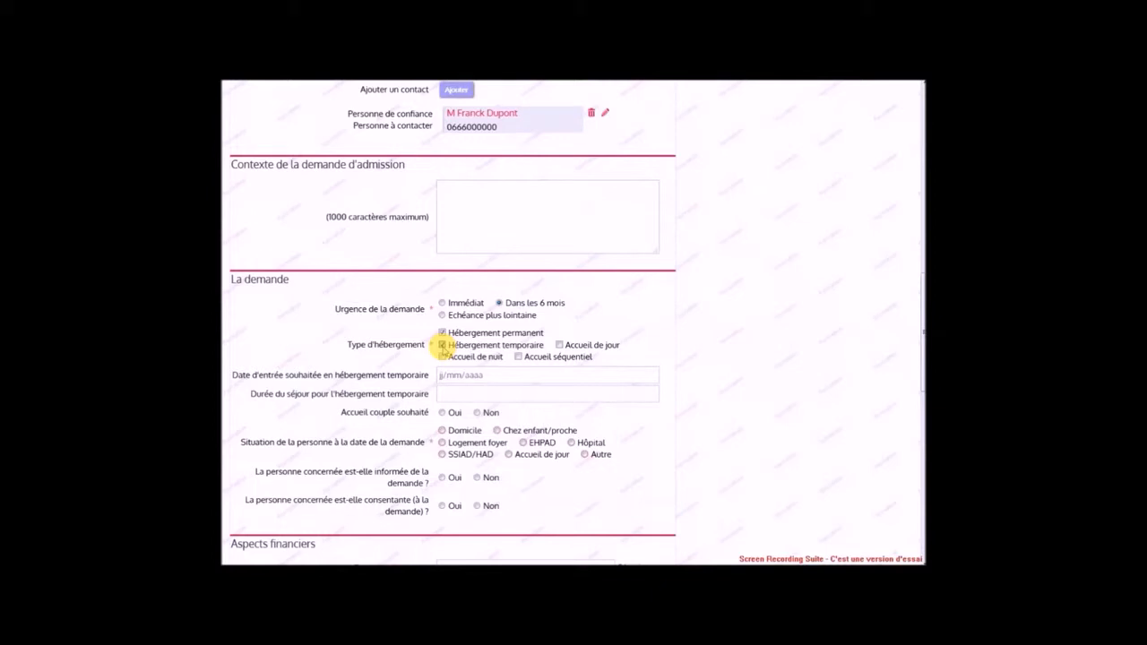
pyautogui.click(443, 345)
pyautogui.click(443, 346)
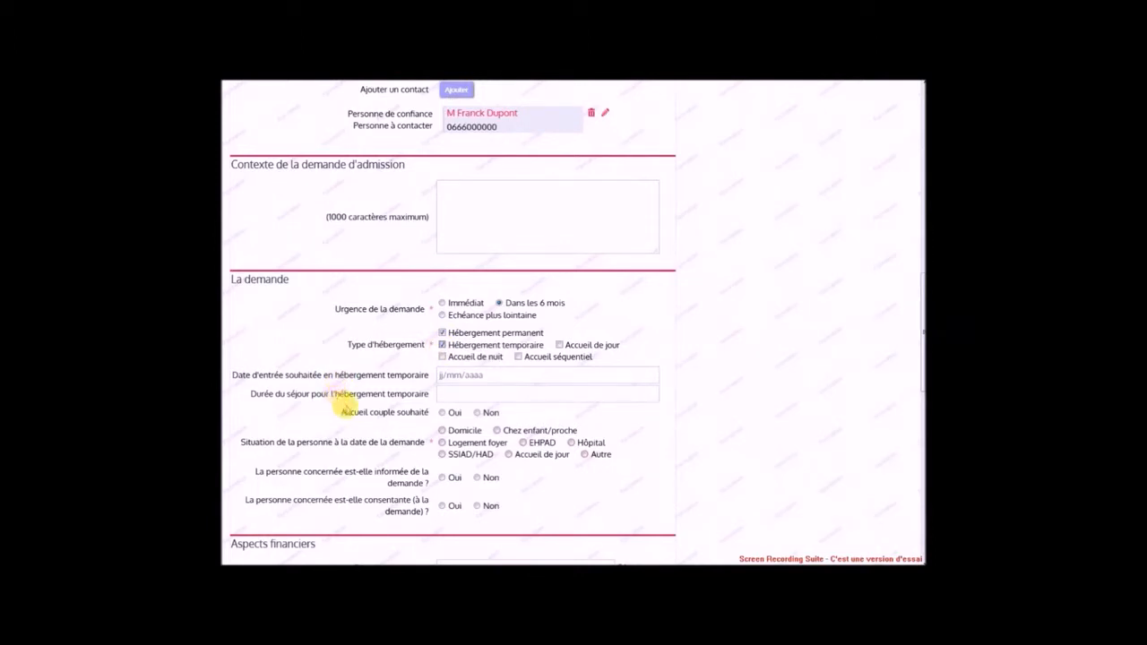
pyautogui.click(443, 345)
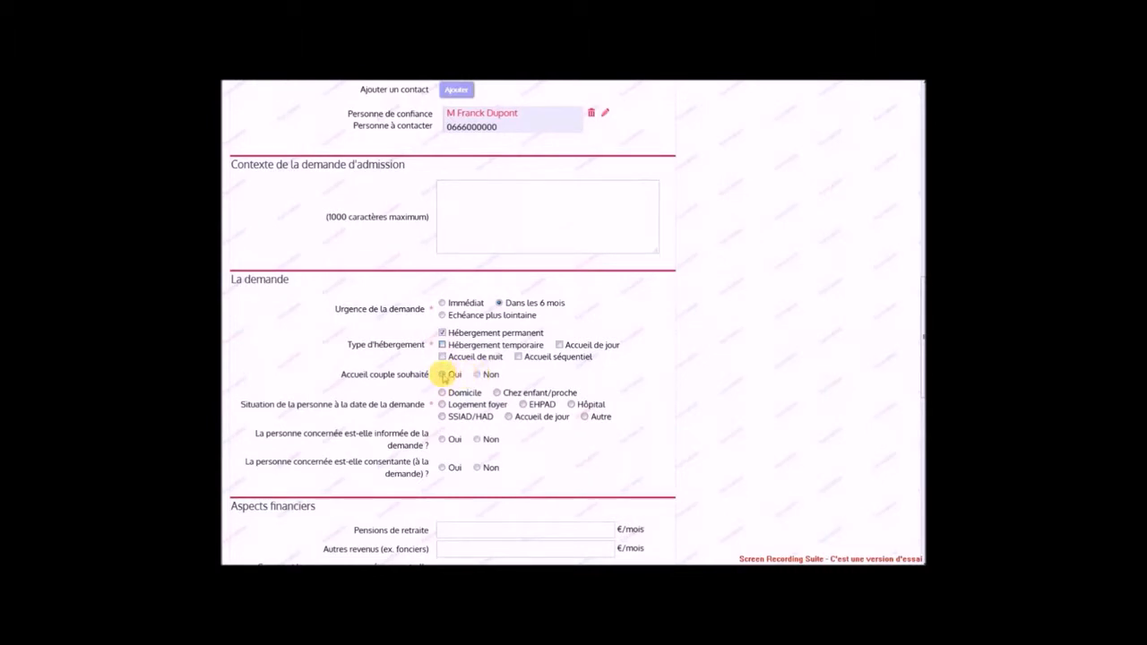
# Request couple admission with the second person's name, situation Domicile, and informed 'Oui'
pyautogui.click(444, 376)
pyautogui.click(448, 392)
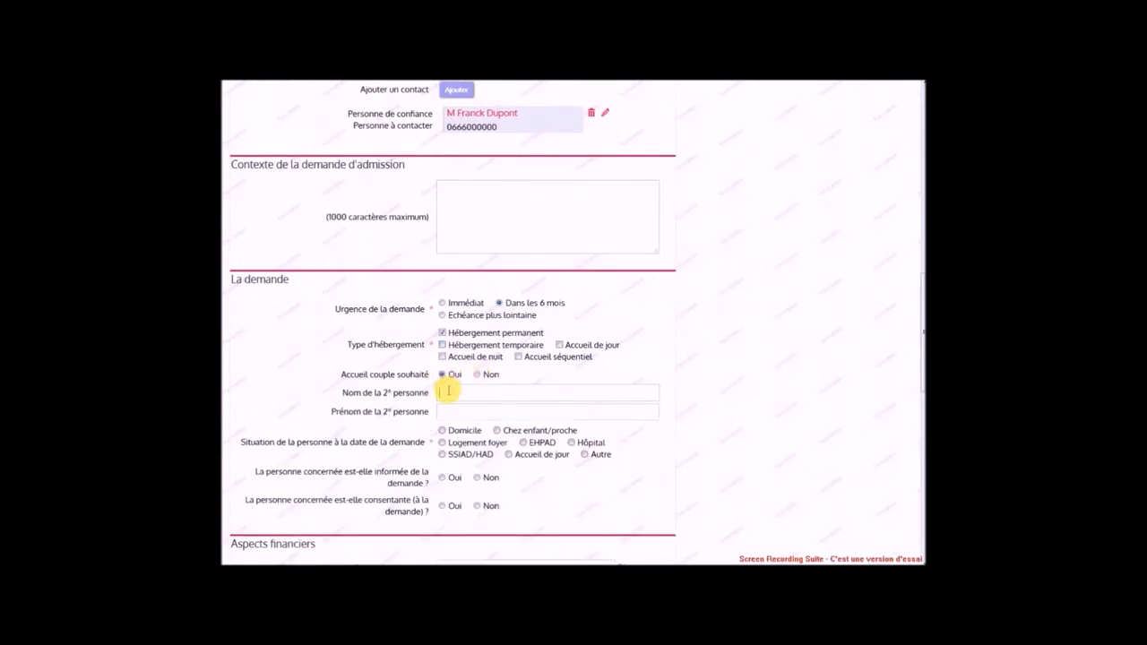
pyautogui.press('Tab')
pyautogui.press('Tab')
pyautogui.click(443, 432)
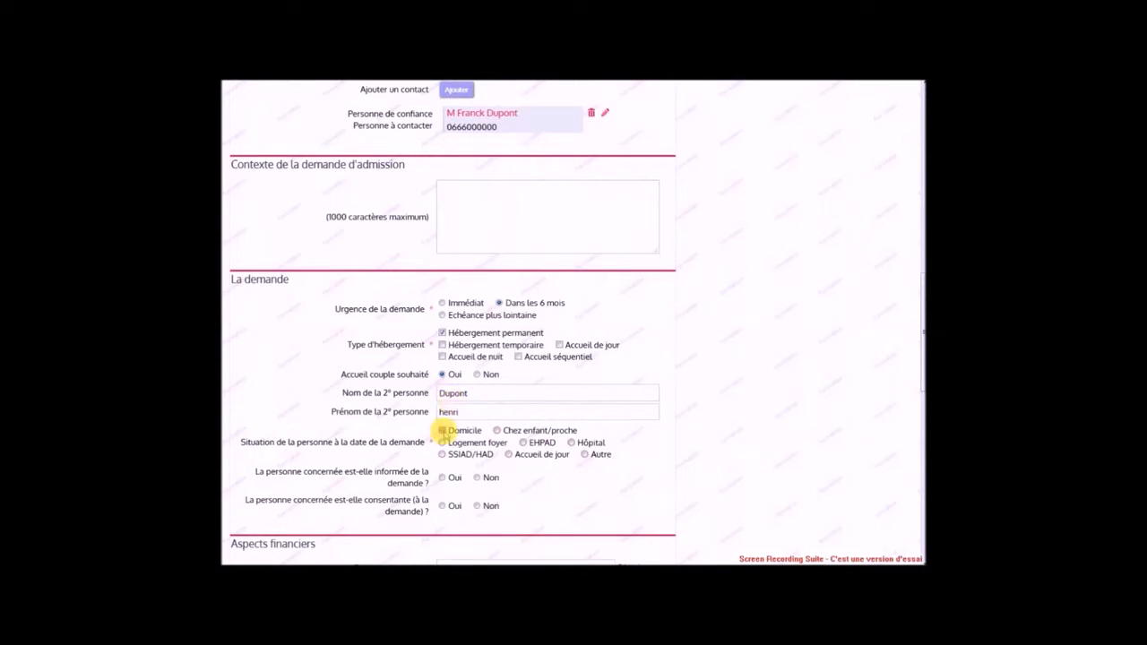
pyautogui.click(448, 477)
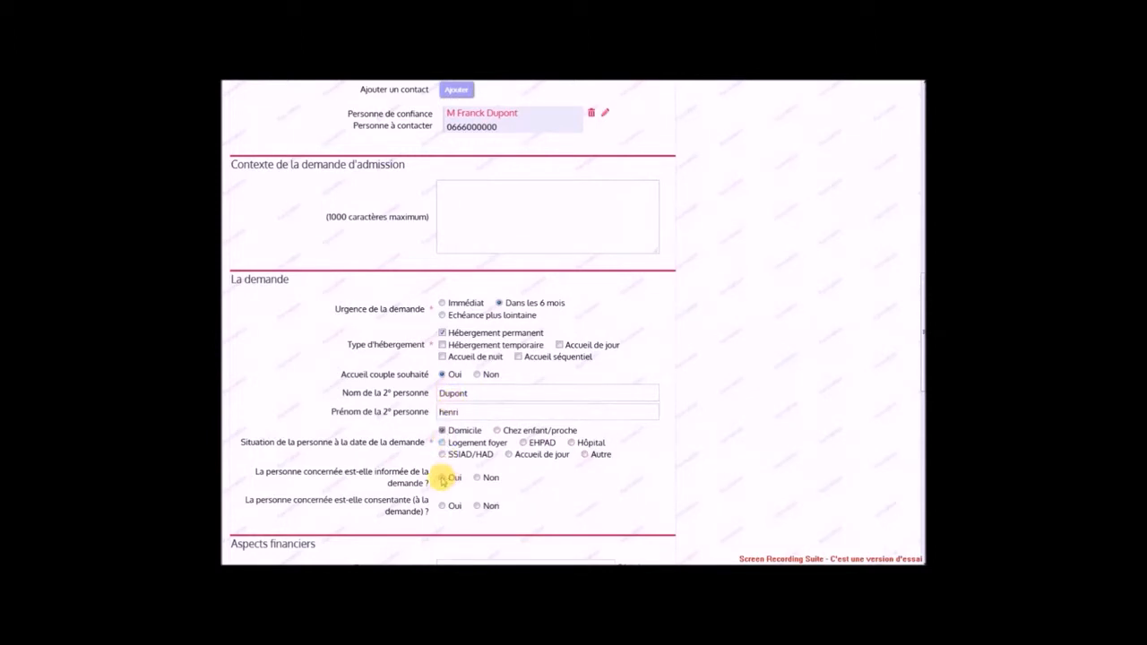
pyautogui.click(442, 477)
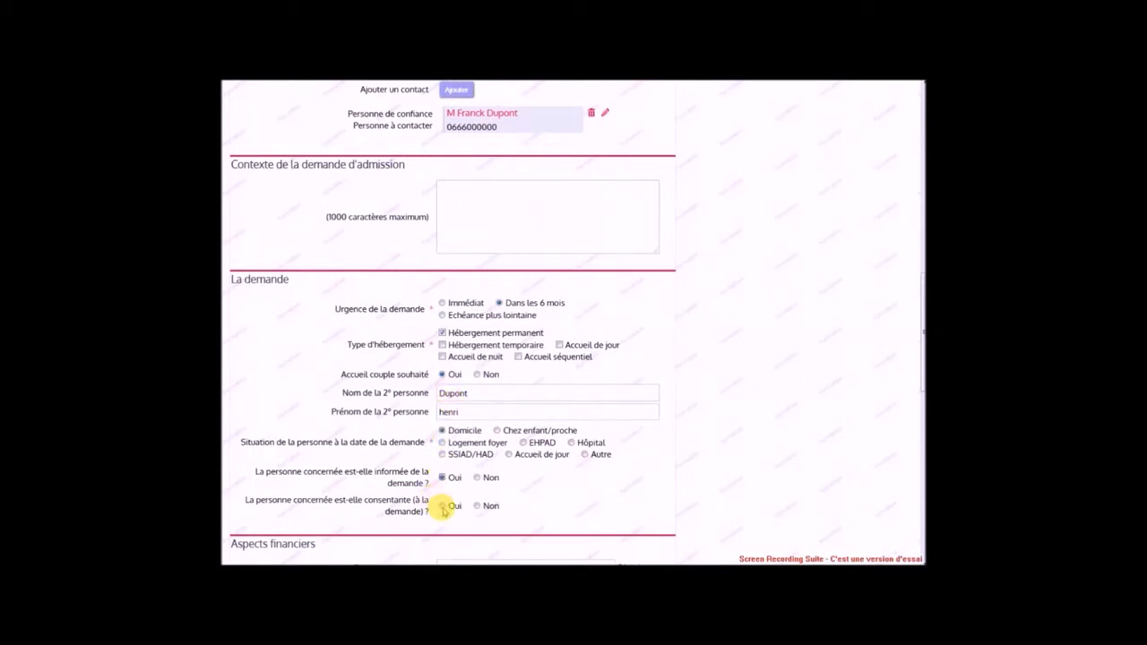
# Mark the person as consenting and enter a 1530 €/month pension plus 650 other income
pyautogui.click(442, 506)
pyautogui.scroll(-4, 442, 507)
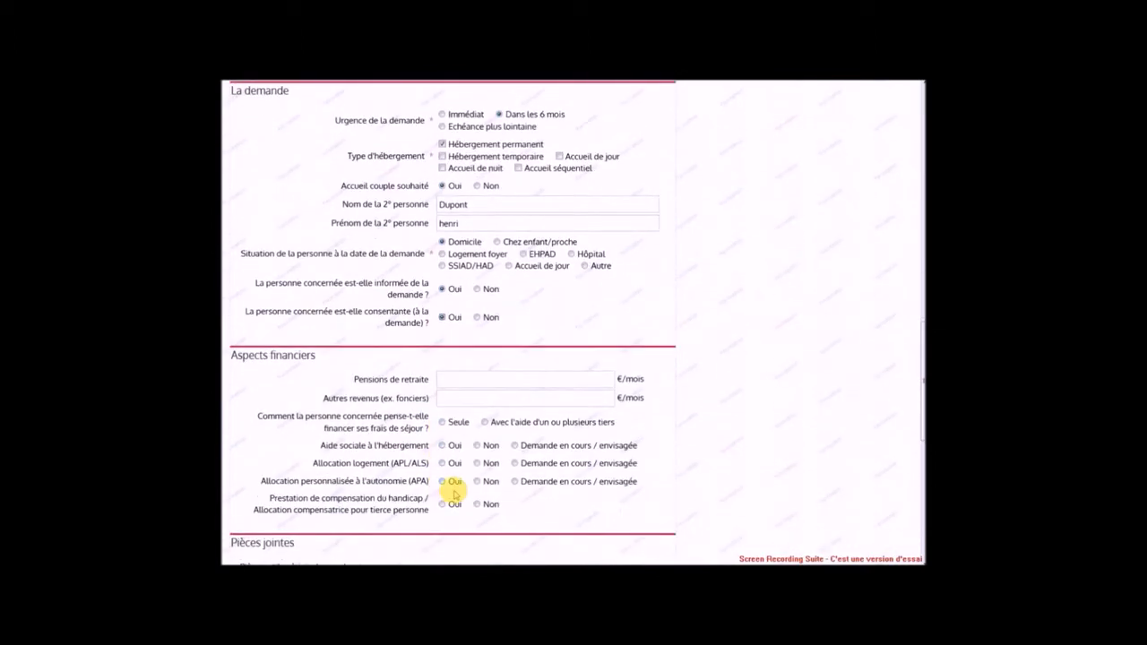
pyautogui.click(450, 380)
pyautogui.write('1530')
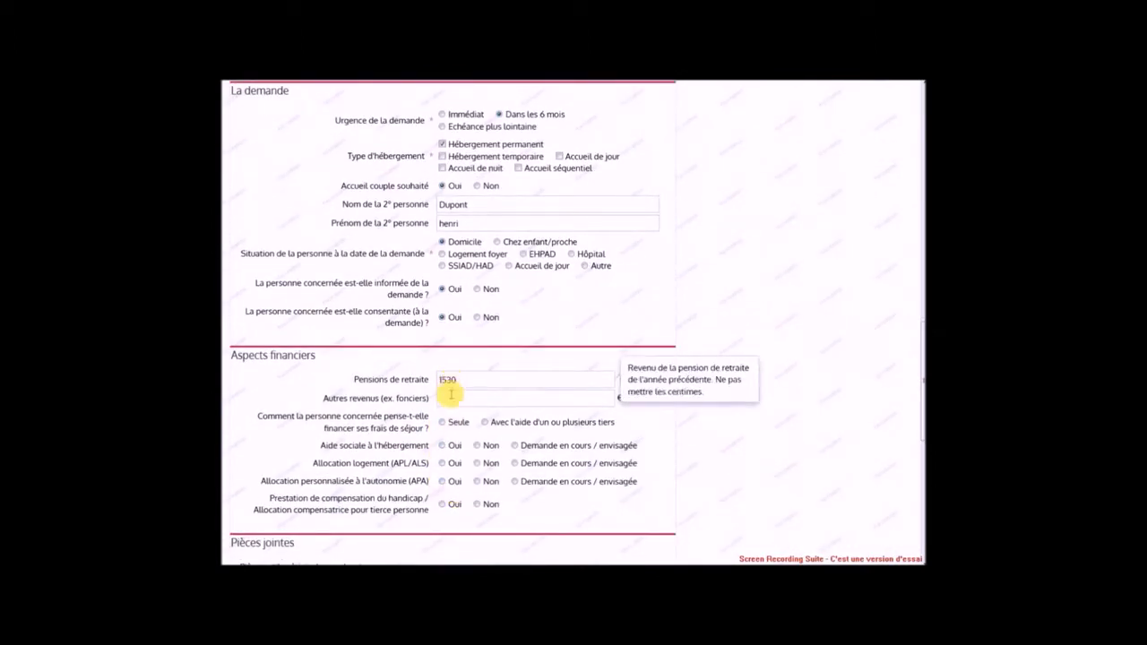
pyautogui.click(450, 400)
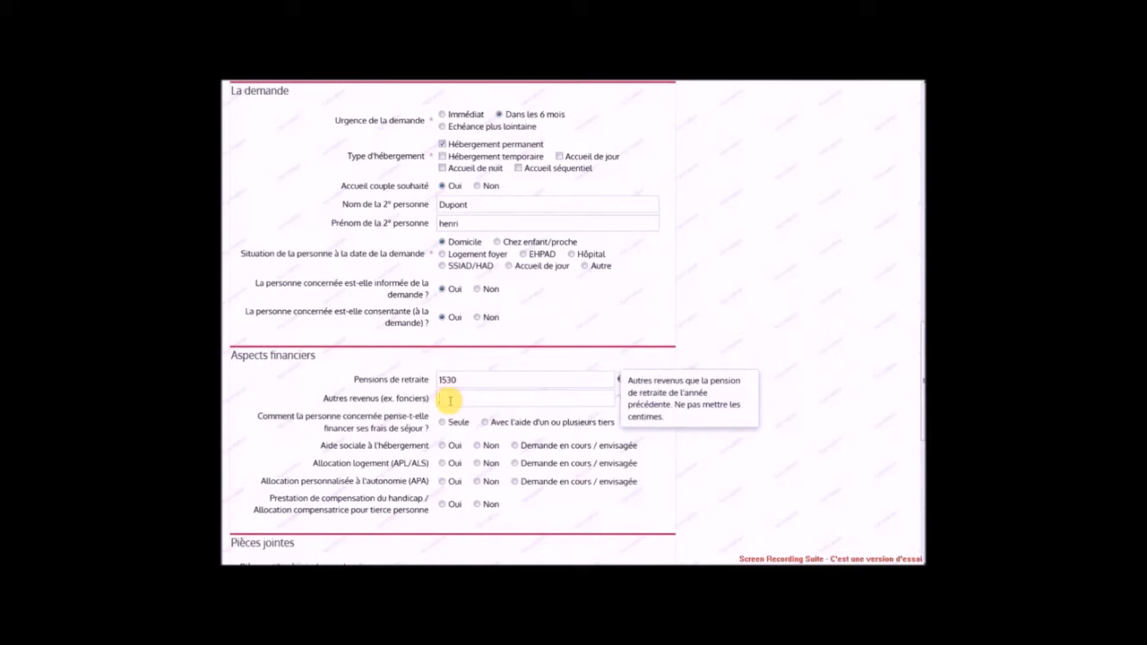
pyautogui.write('650')
# Set the stay as self-funded and mark three aid requests as 'Demande en cours'
pyautogui.click(442, 427)
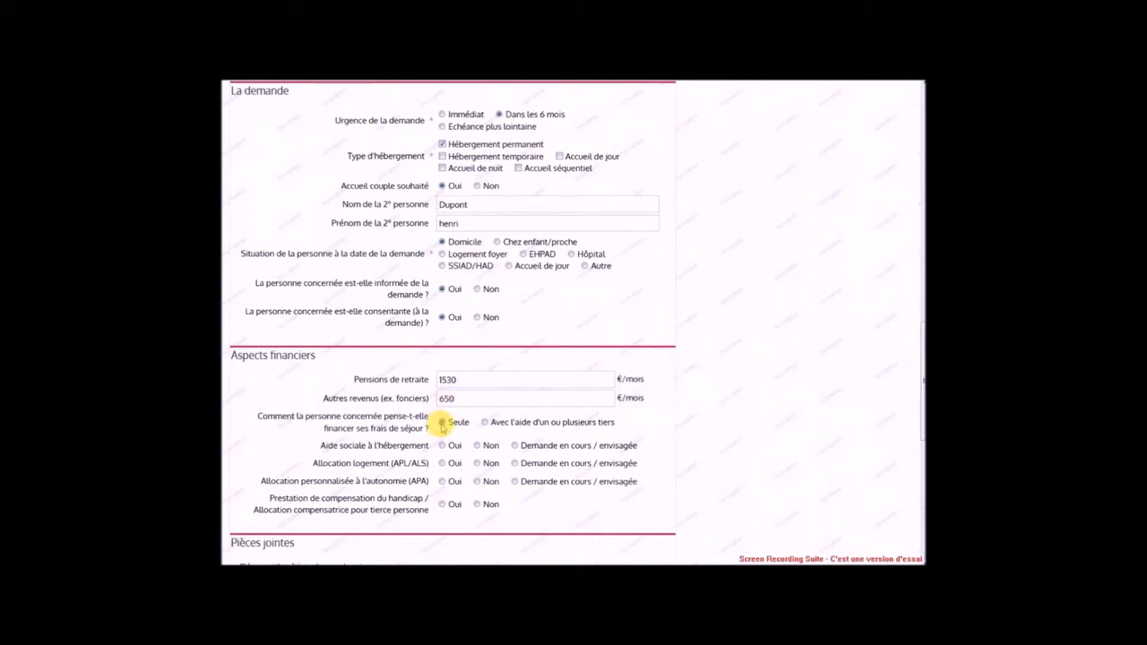
pyautogui.click(515, 445)
pyautogui.click(514, 464)
pyautogui.click(514, 481)
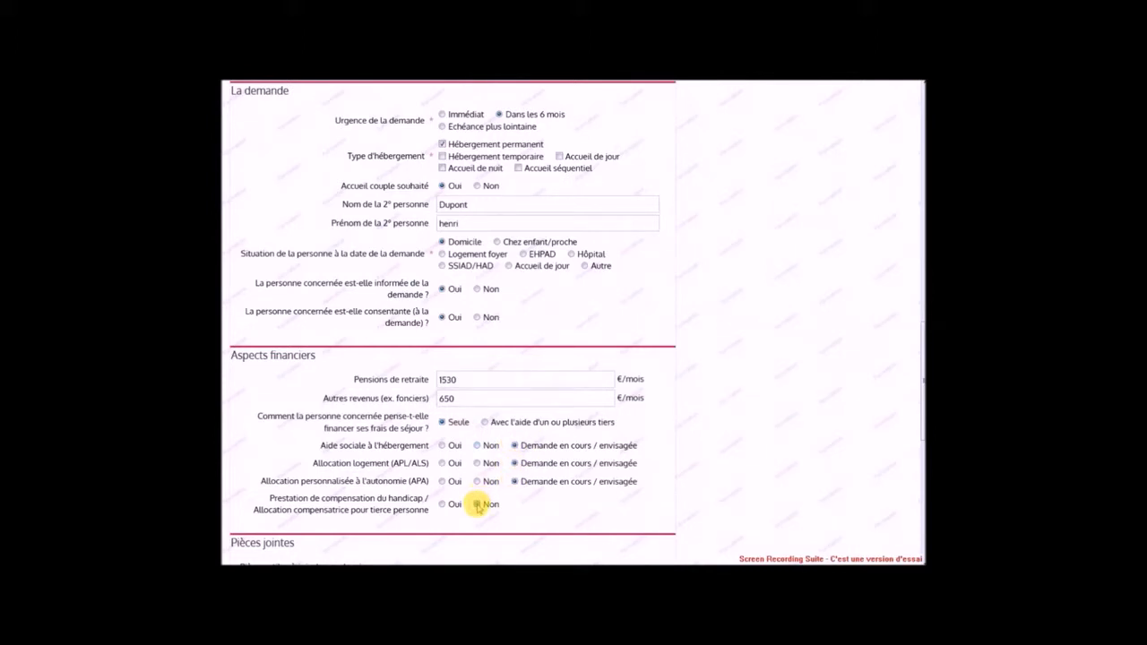
pyautogui.scroll(-3, 478, 506)
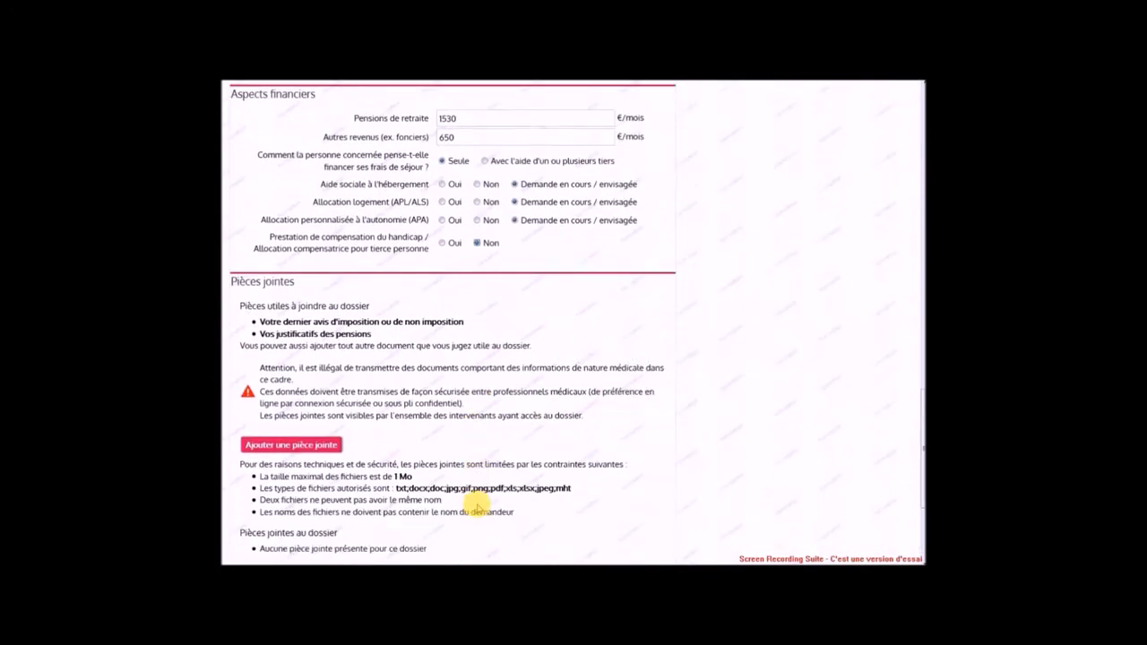
pyautogui.scroll(-1, 477, 508)
pyautogui.scroll(-2, 478, 508)
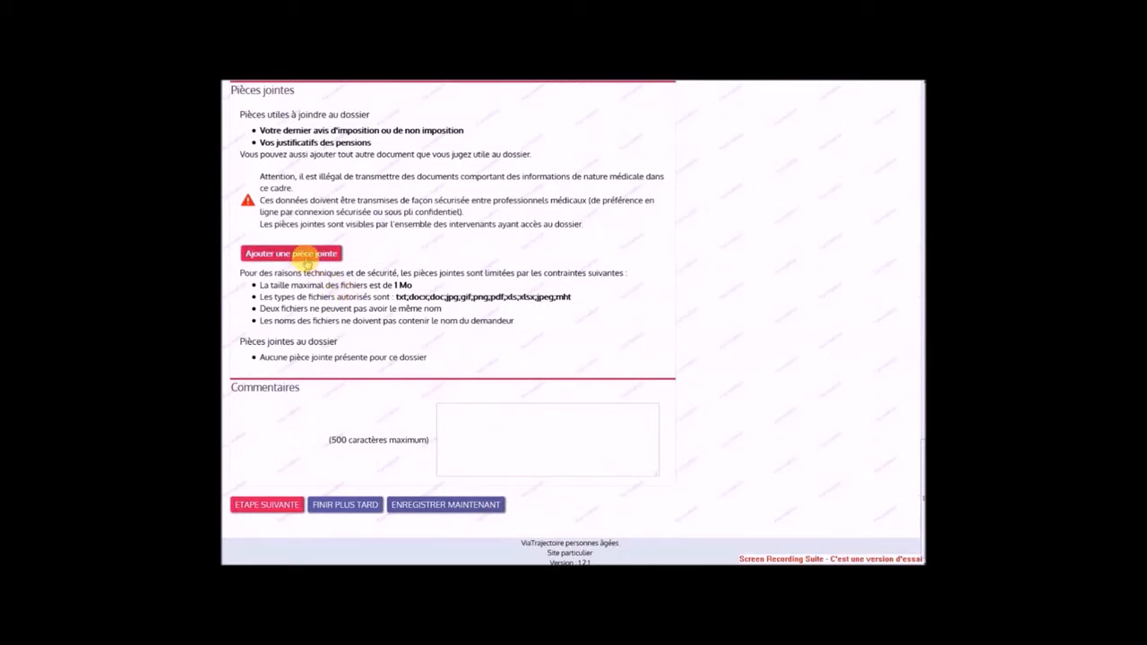
# Save the administrative section from the bottom of the form and proceed to the doctor step
pyautogui.click(447, 409)
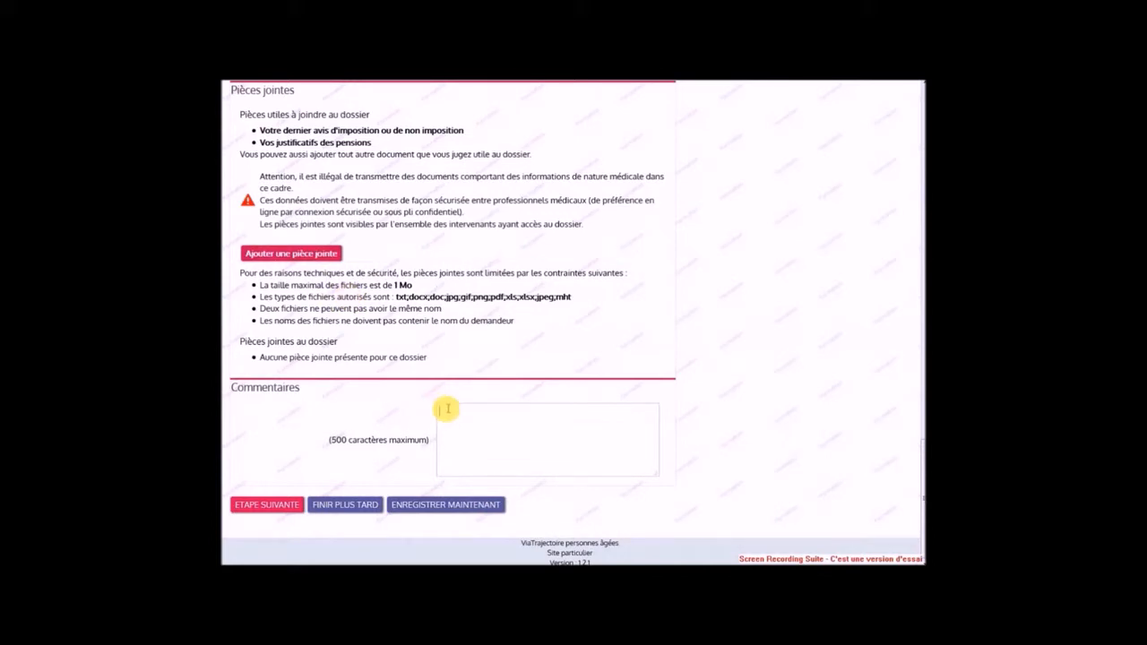
pyautogui.click(283, 507)
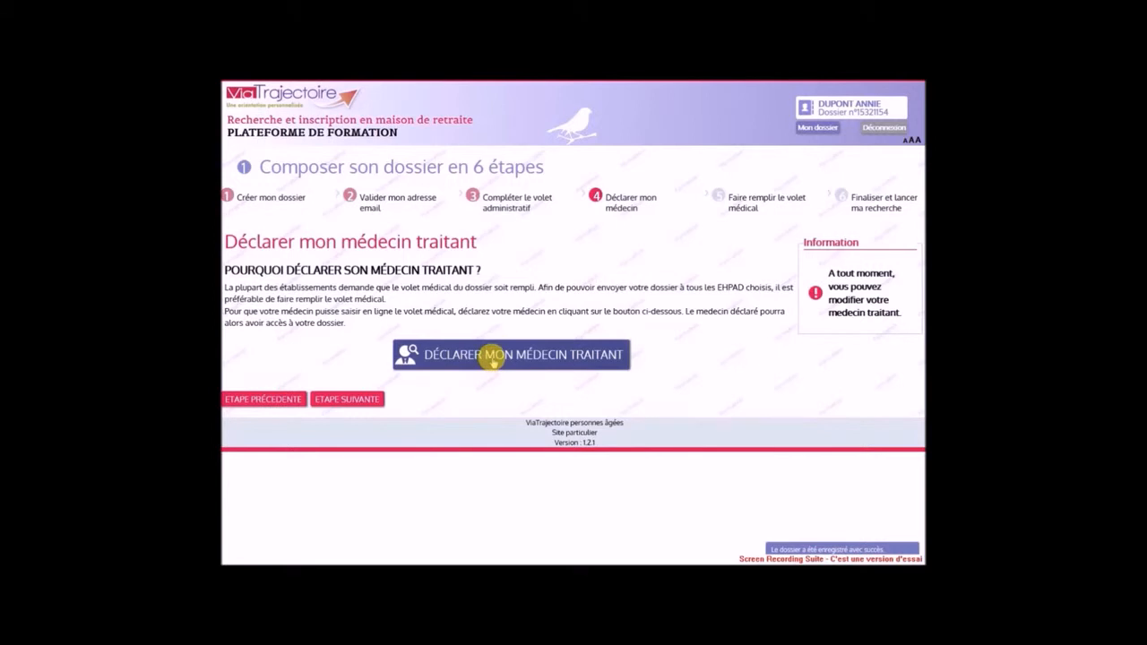
# Search the directory for the attending doctor by surname and postcode, and select the match
pyautogui.click(493, 358)
pyautogui.click(391, 150)
pyautogui.write('Chal')
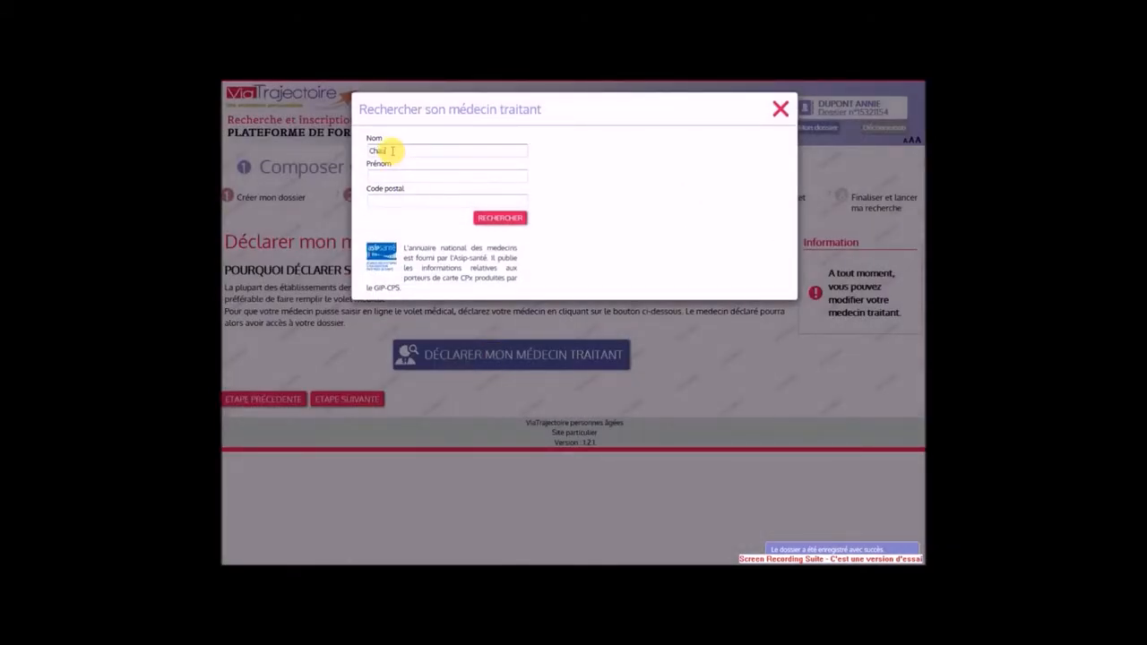
pyautogui.click(383, 200)
pyautogui.write('38000')
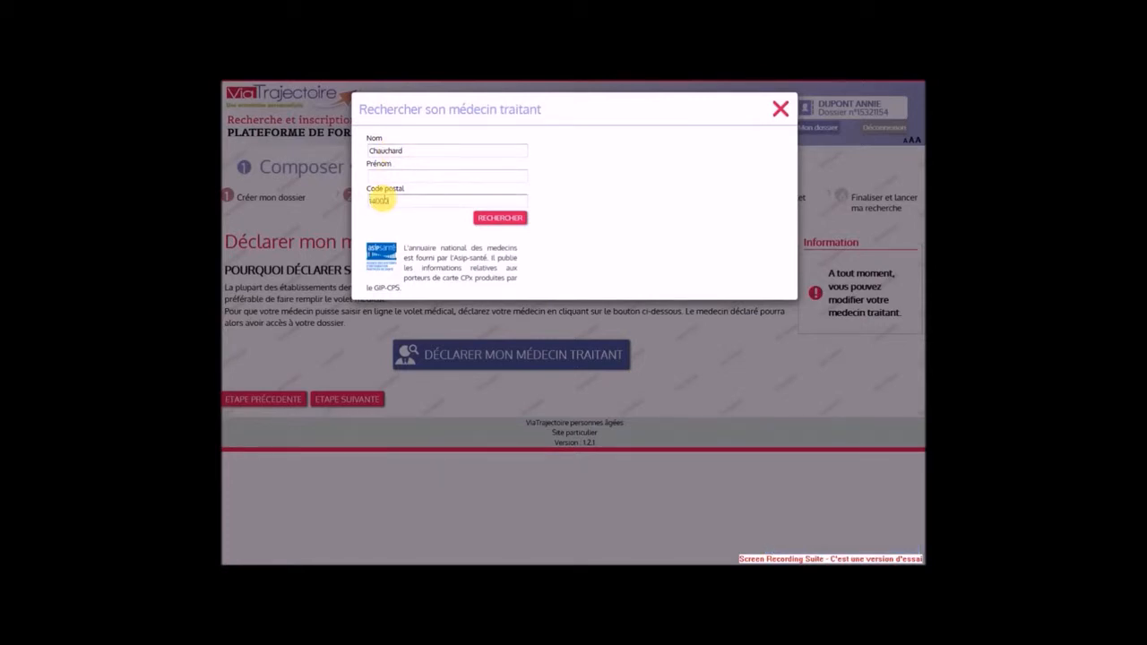
pyautogui.click(493, 220)
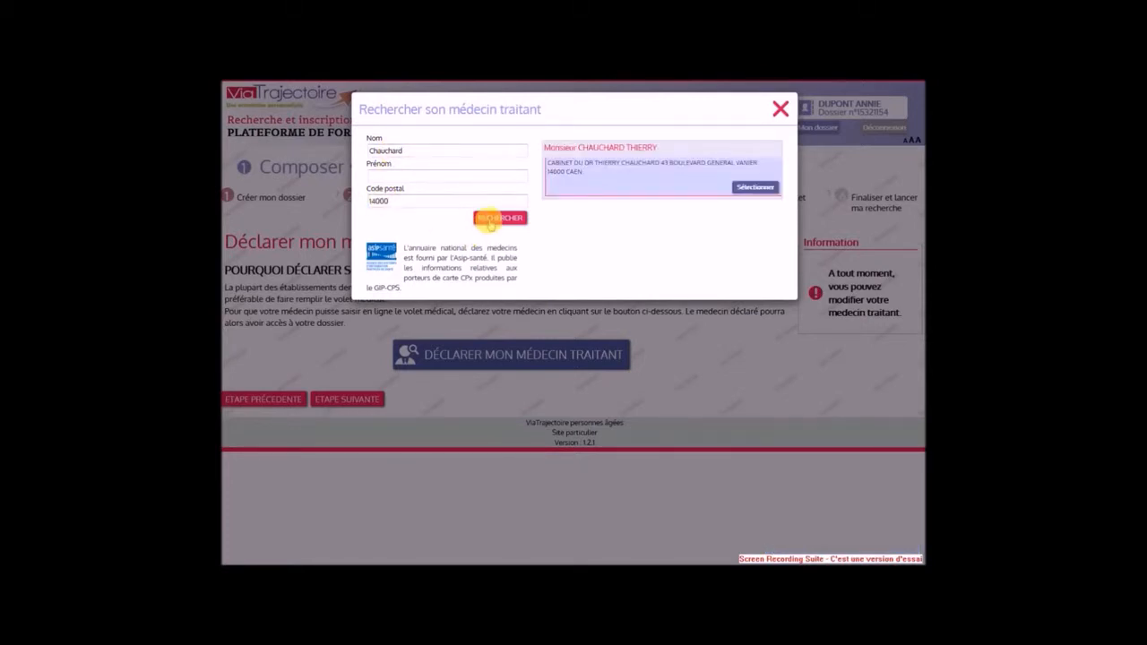
pyautogui.click(748, 187)
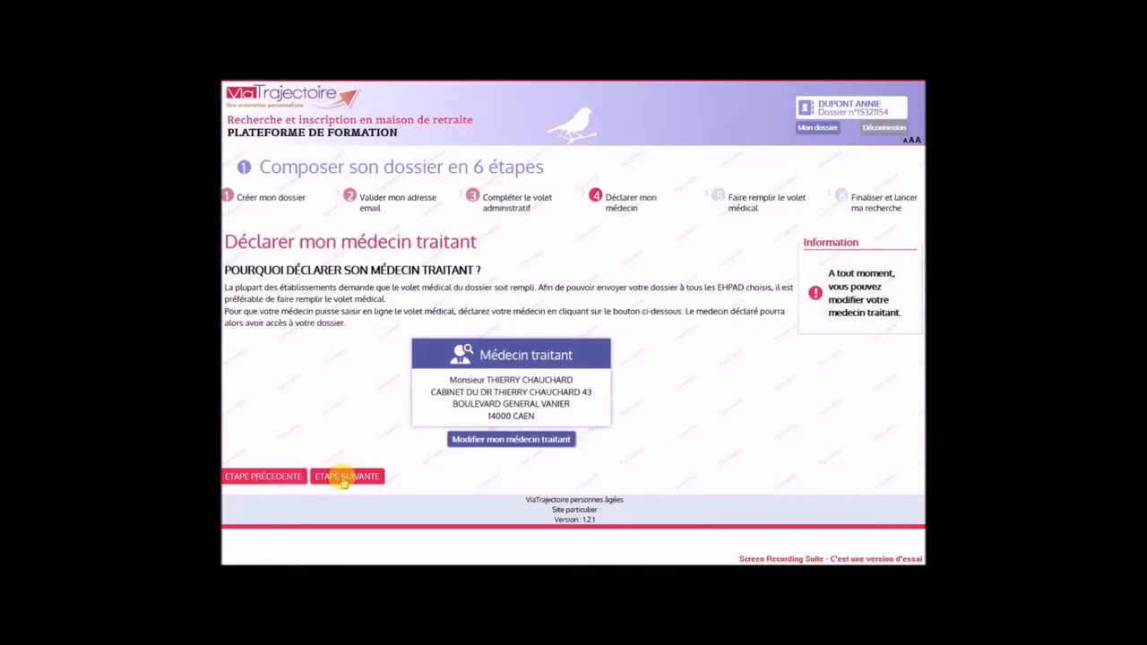
# Advance to step 5, where the doctor must fill in the medical section, then sign out
pyautogui.click(343, 476)
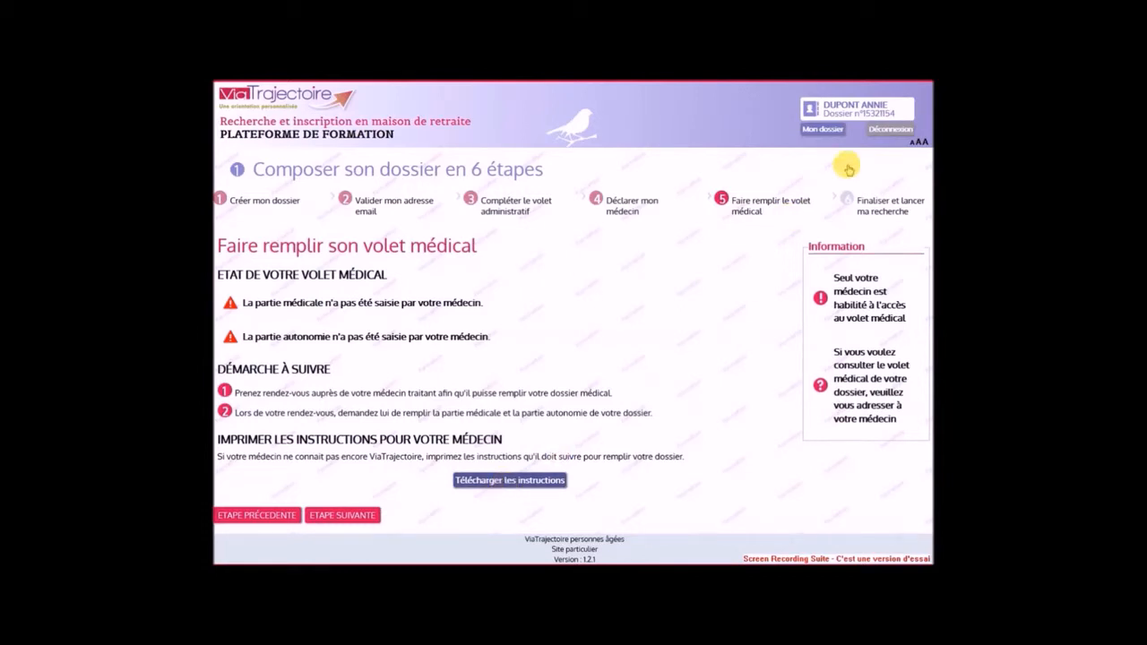
pyautogui.click(883, 131)
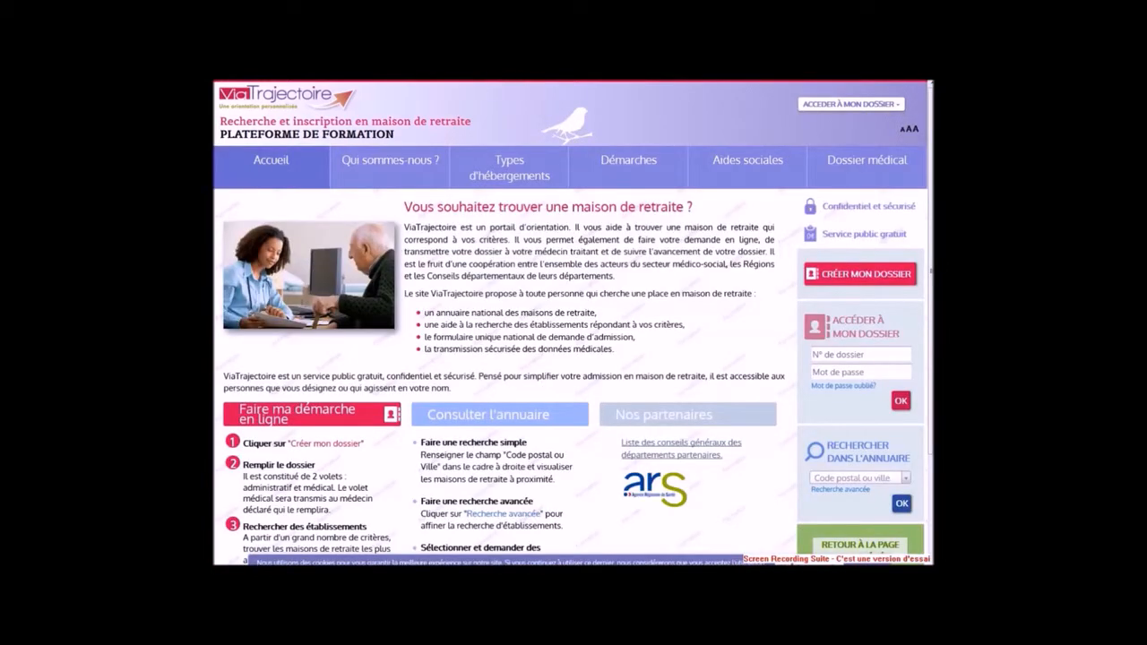
# Sign into the other dossier using its dossier number and password
pyautogui.click(822, 352)
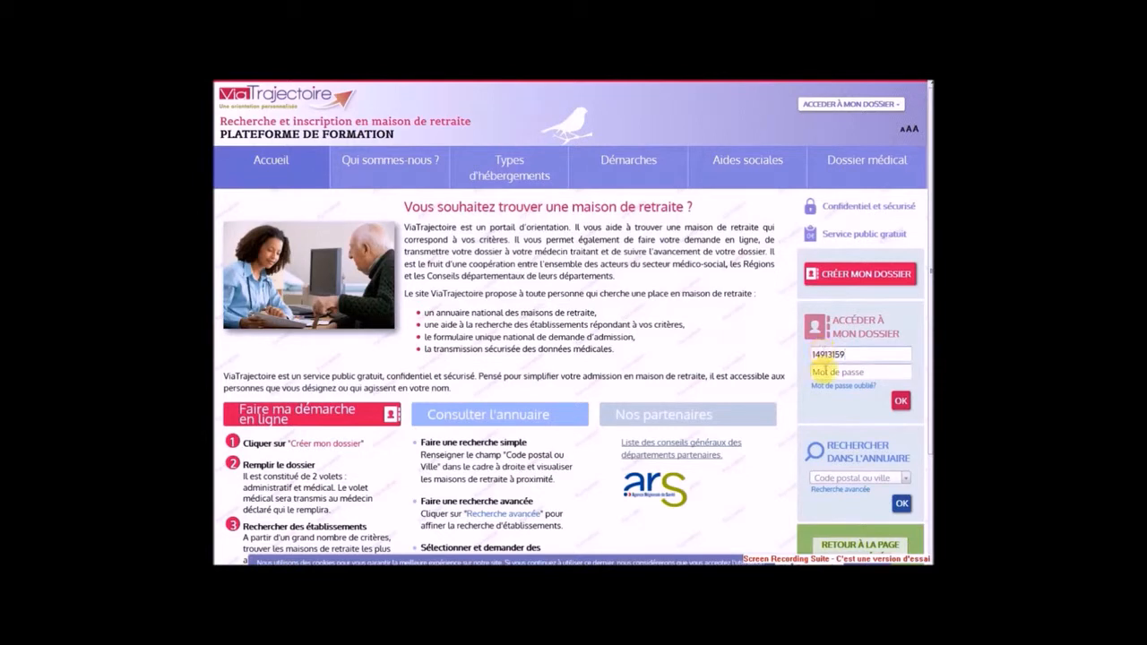
pyautogui.click(821, 371)
pyautogui.write('•••••••••')
pyautogui.press('Return')
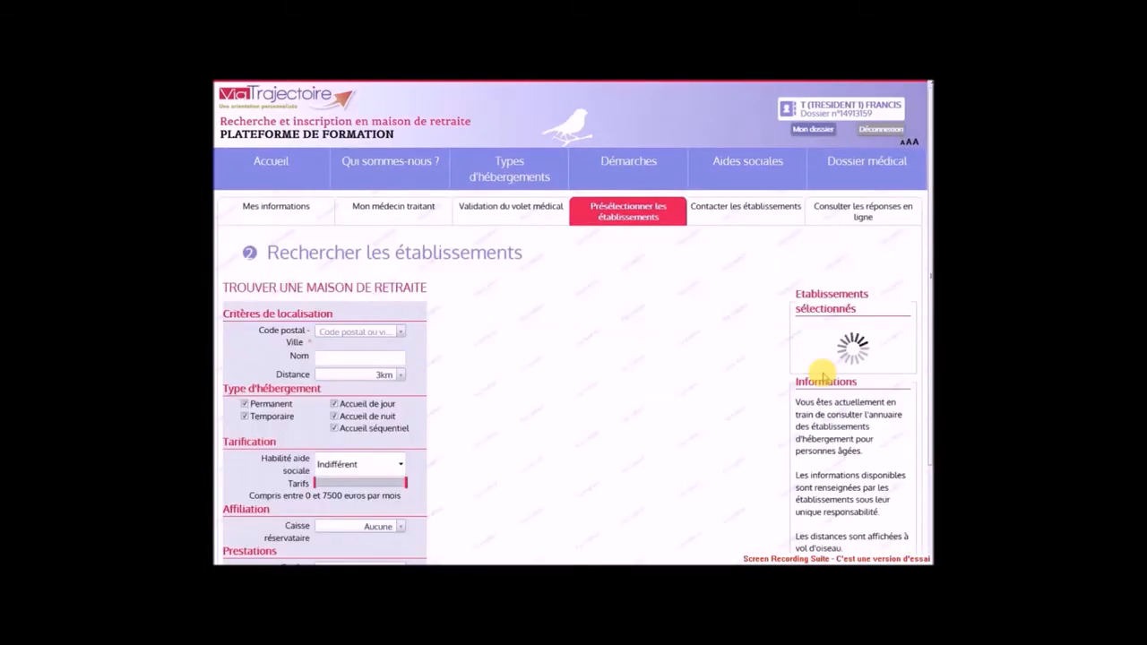
# Go from the medical section validation page to the establishment preselection search
pyautogui.click(539, 209)
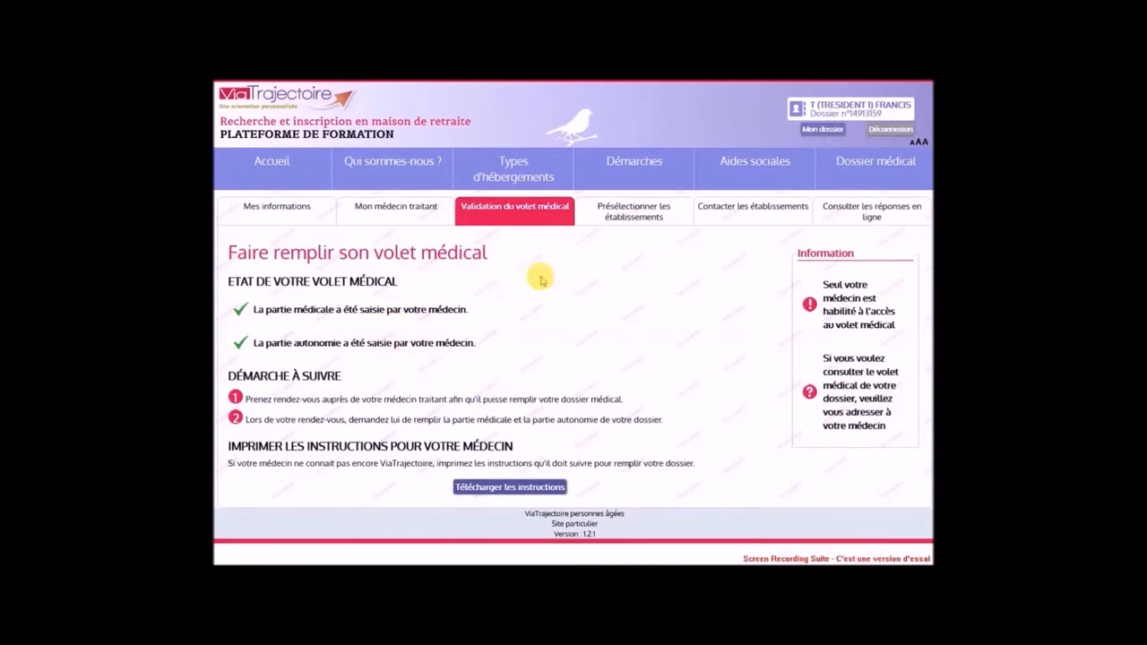
pyautogui.click(613, 223)
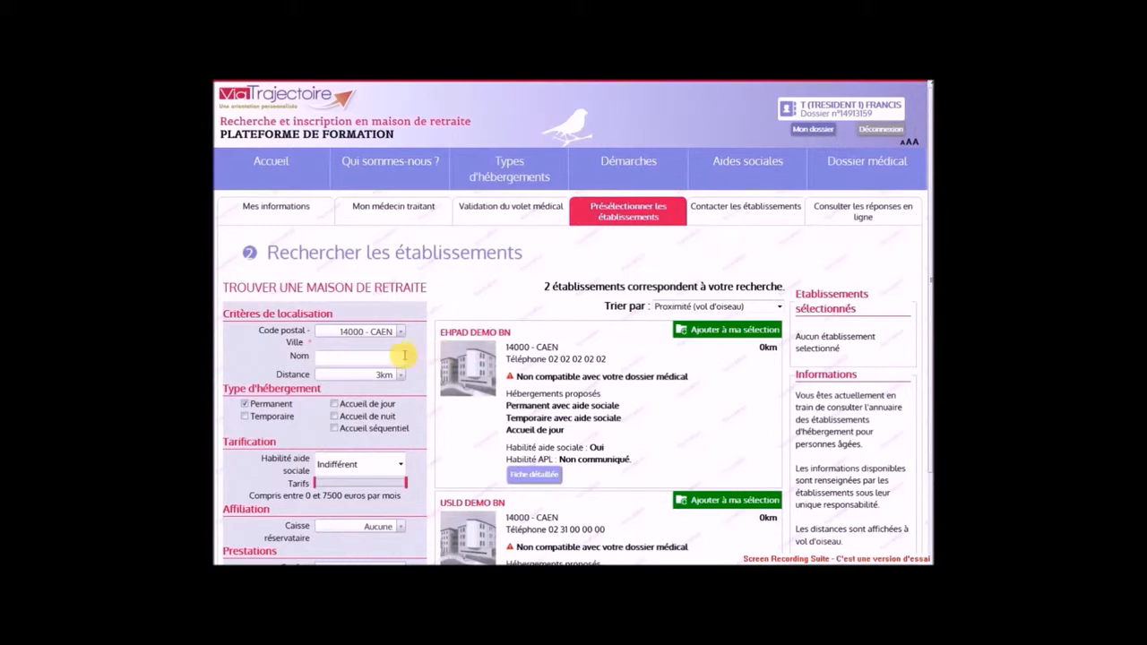
pyautogui.scroll(-3, 404, 356)
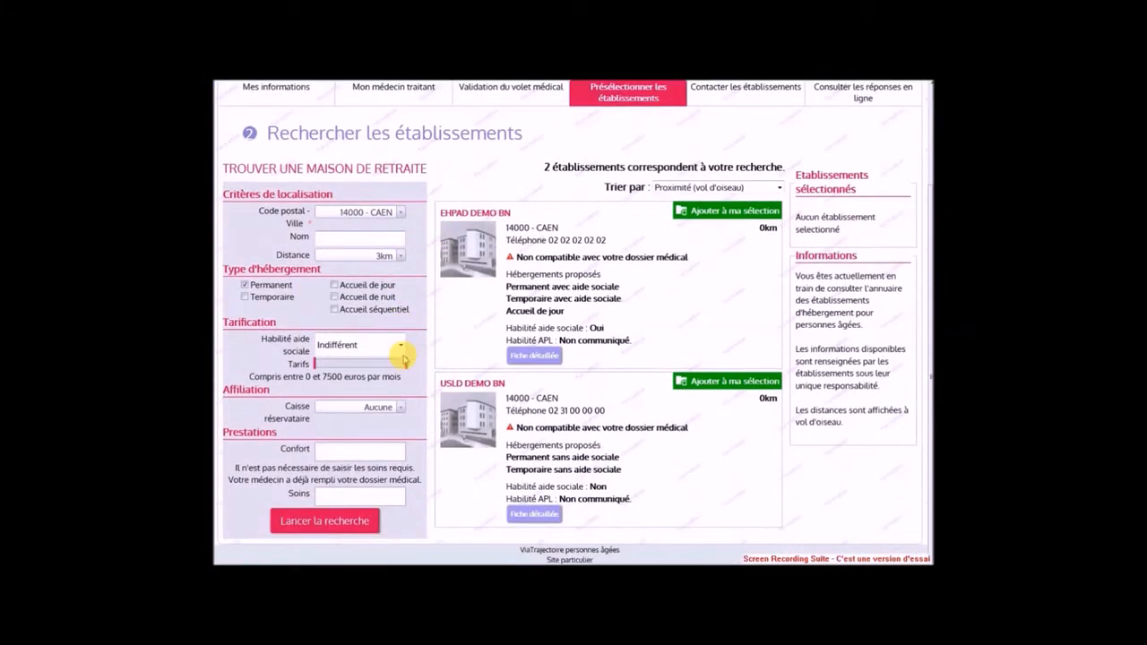
pyautogui.scroll(3, 404, 359)
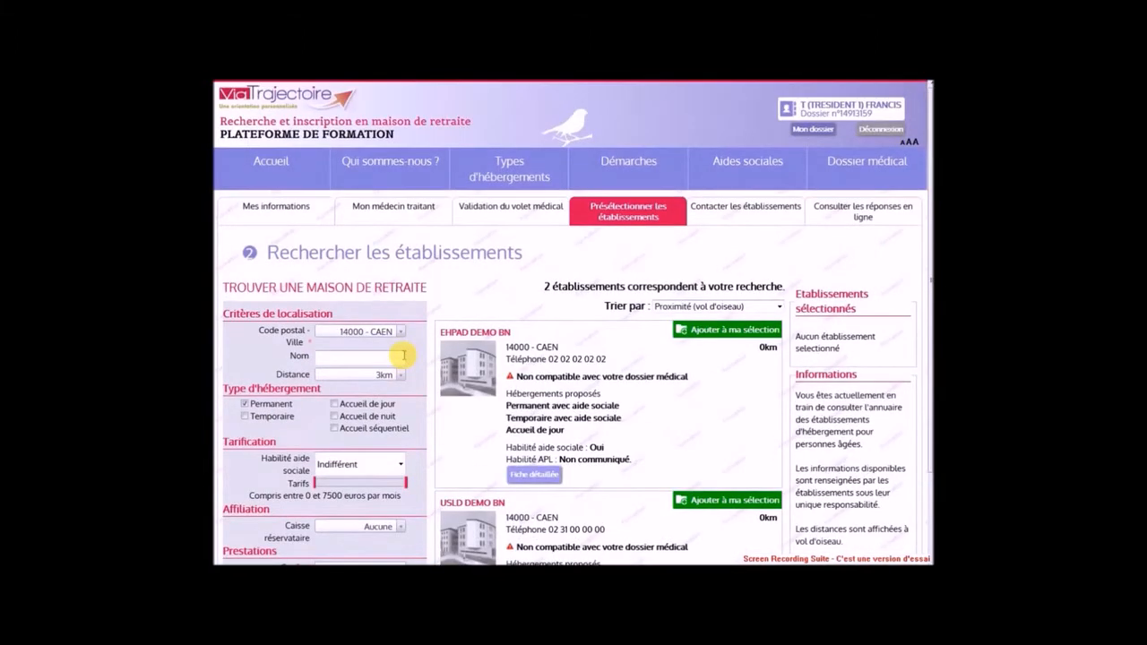
# Set the search distance to 40 km, include temporary stays, and keep social aid at Indifférent
pyautogui.click(330, 375)
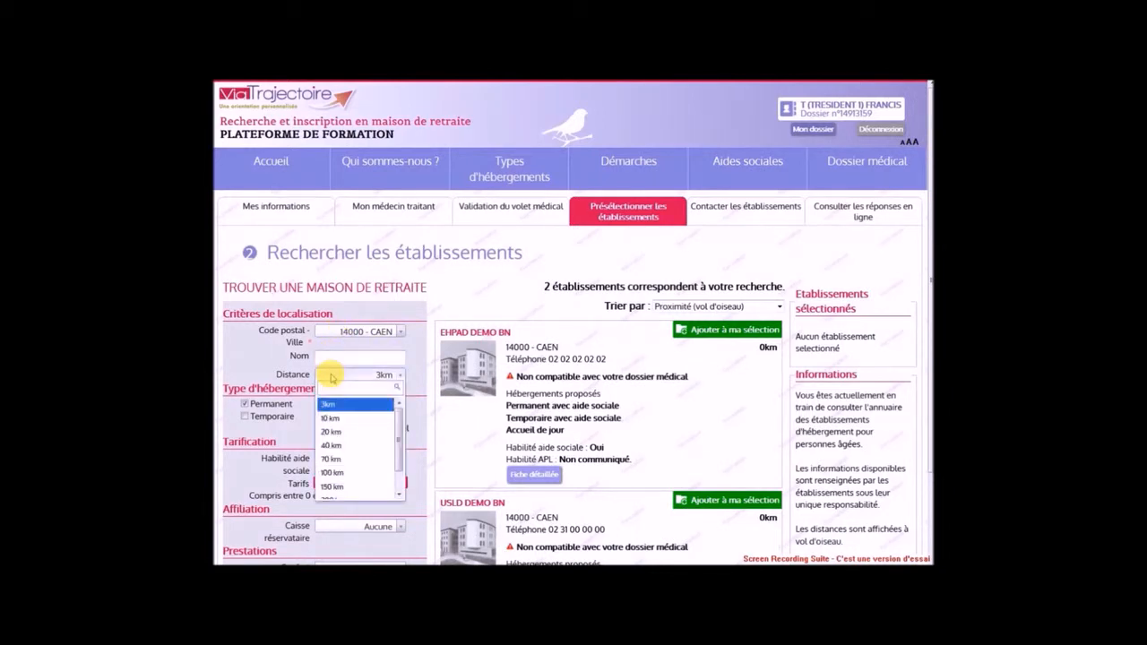
pyautogui.click(337, 446)
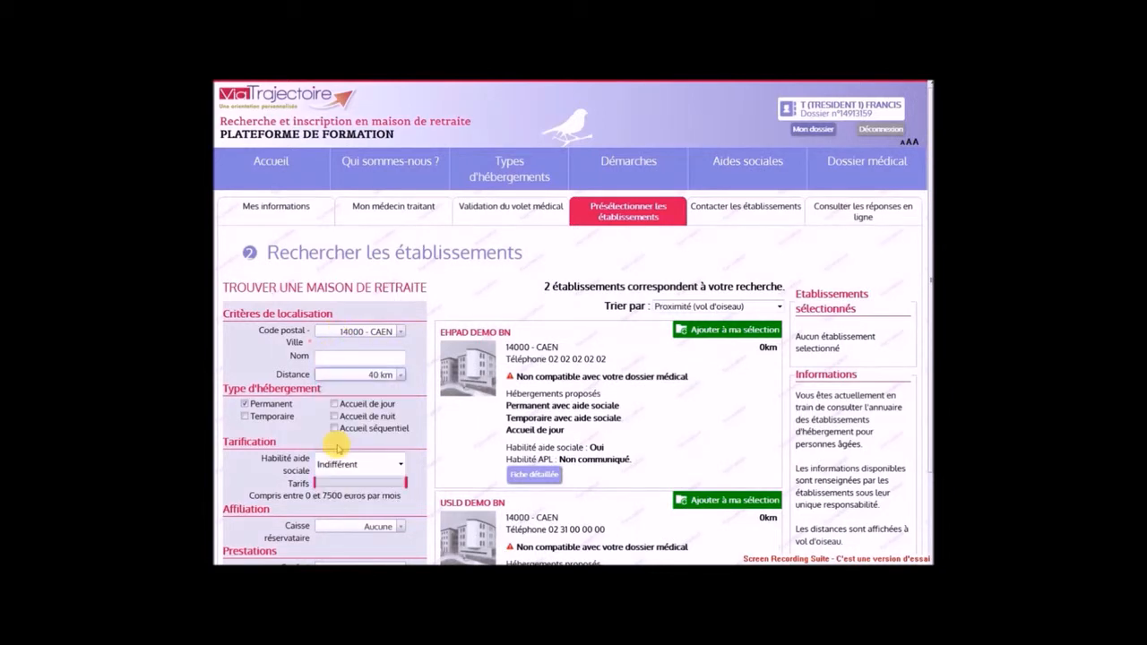
pyautogui.scroll(-1, 338, 447)
pyautogui.click(272, 379)
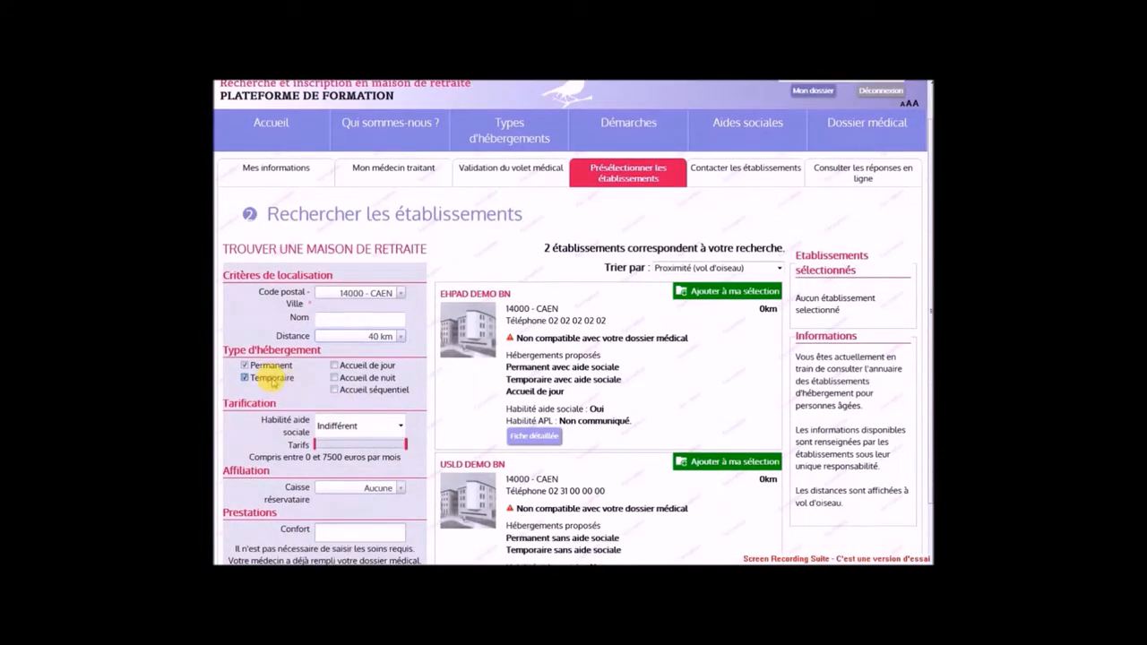
pyautogui.scroll(-2, 305, 378)
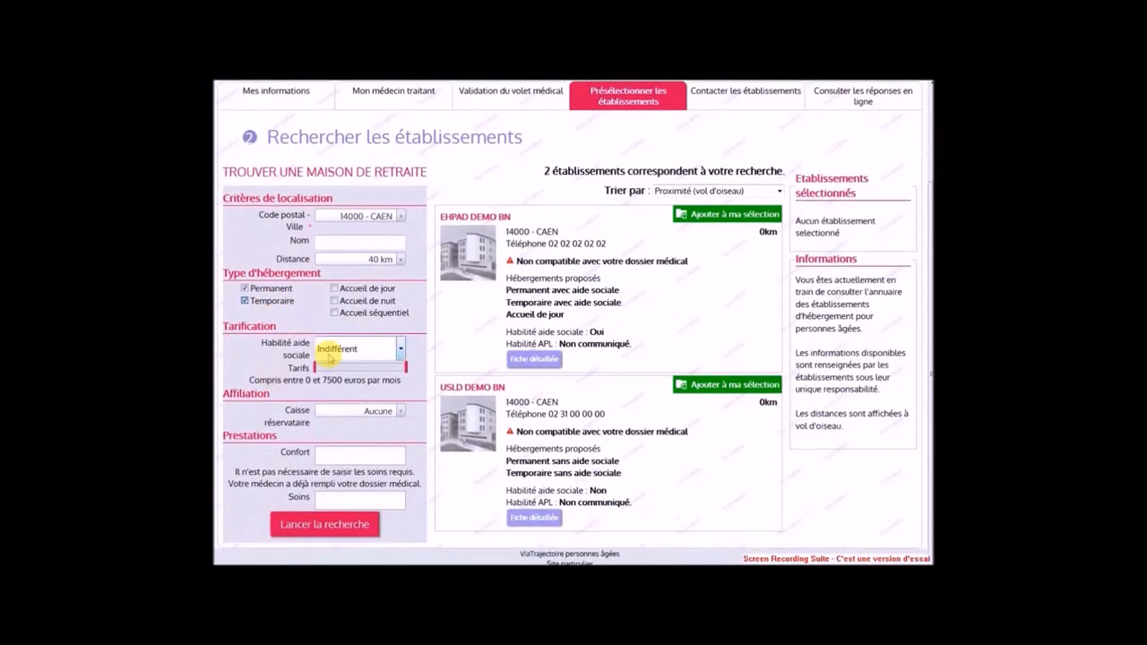
pyautogui.click(332, 349)
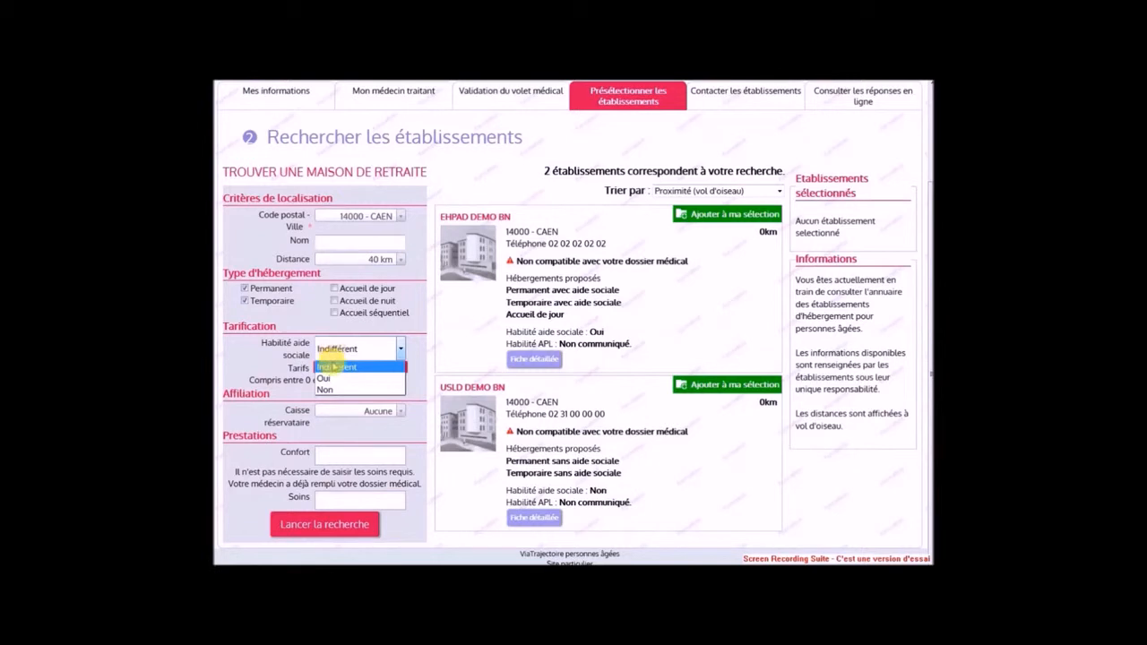
pyautogui.click(334, 367)
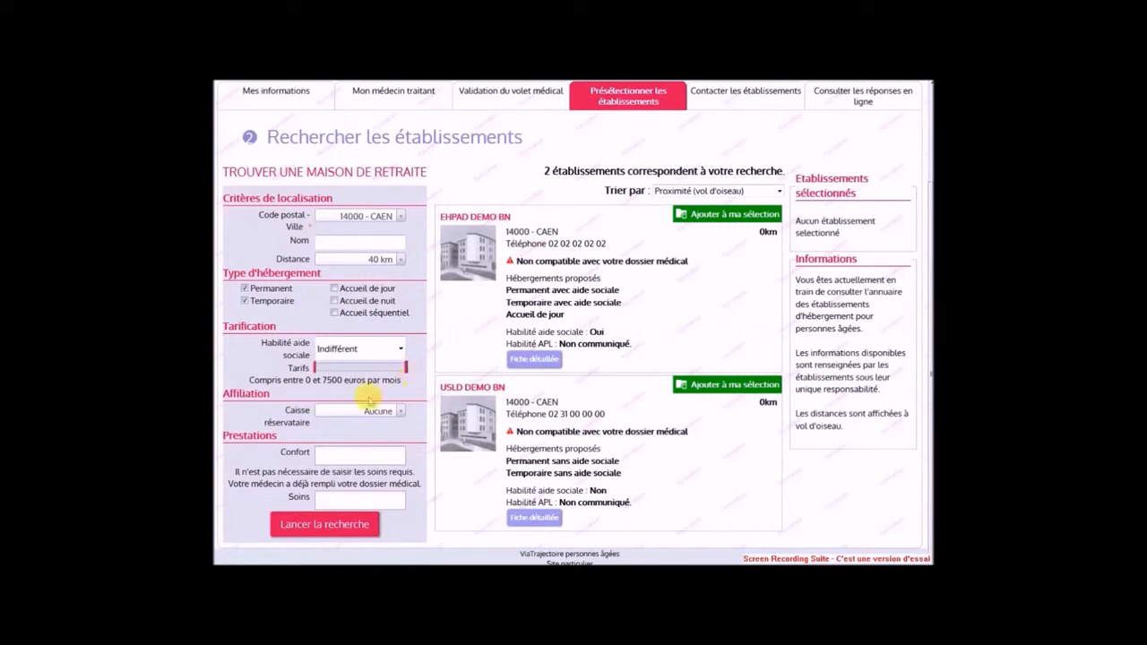
# Leave pension fund, comfort services and care needs unset, then run the establishment search
pyautogui.click(356, 411)
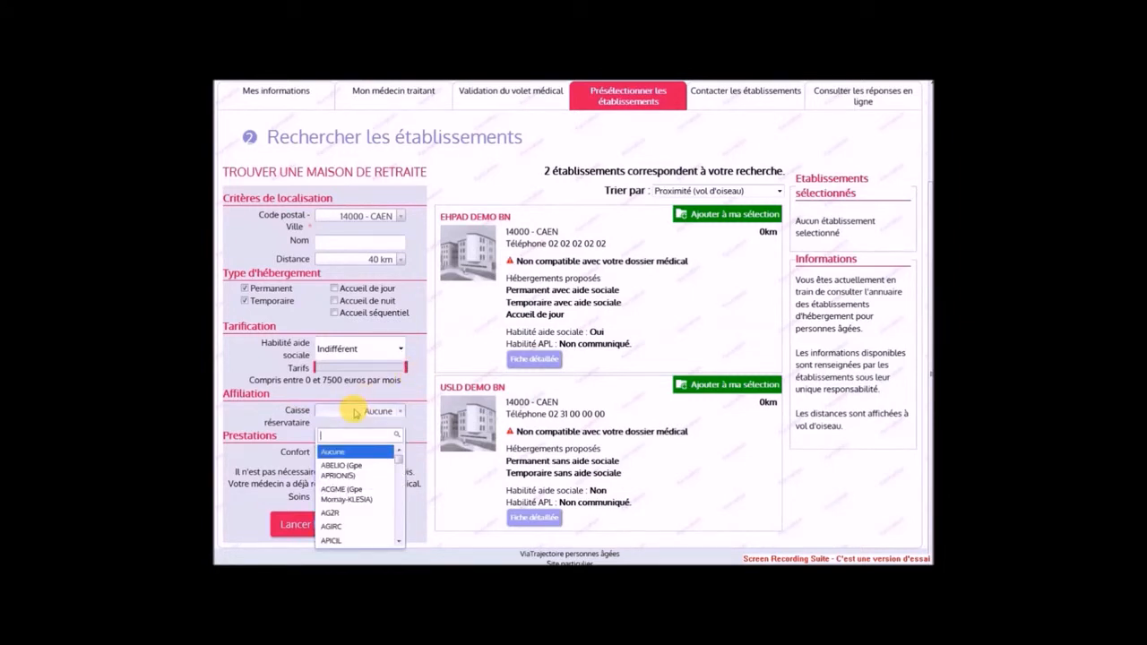
pyautogui.click(356, 411)
pyautogui.click(339, 456)
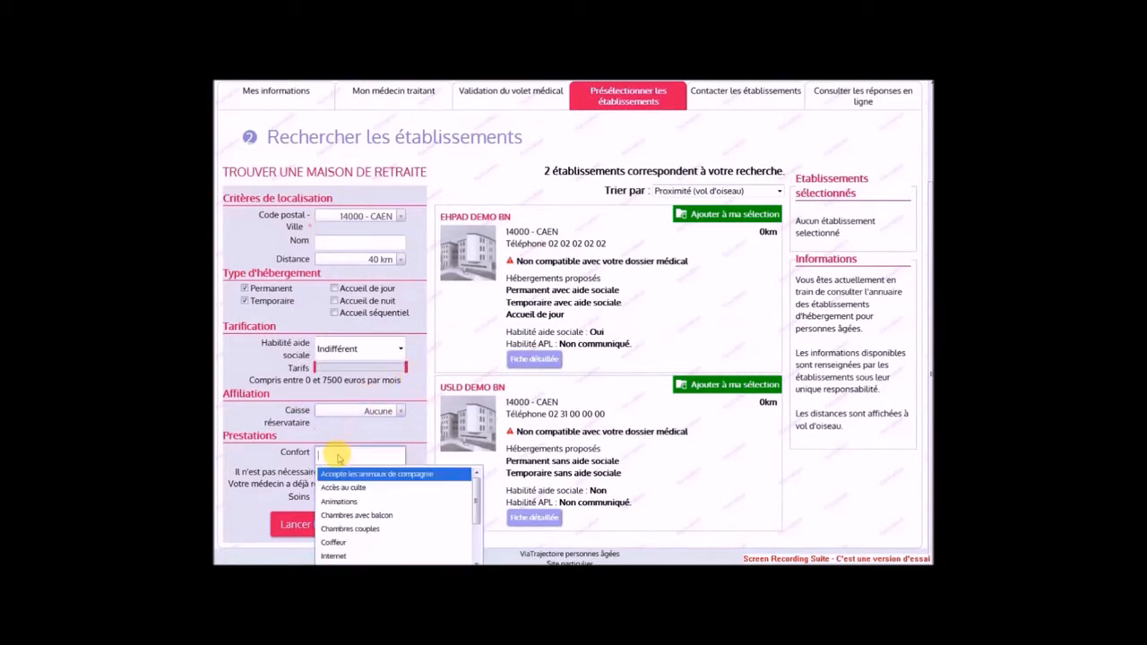
pyautogui.click(339, 457)
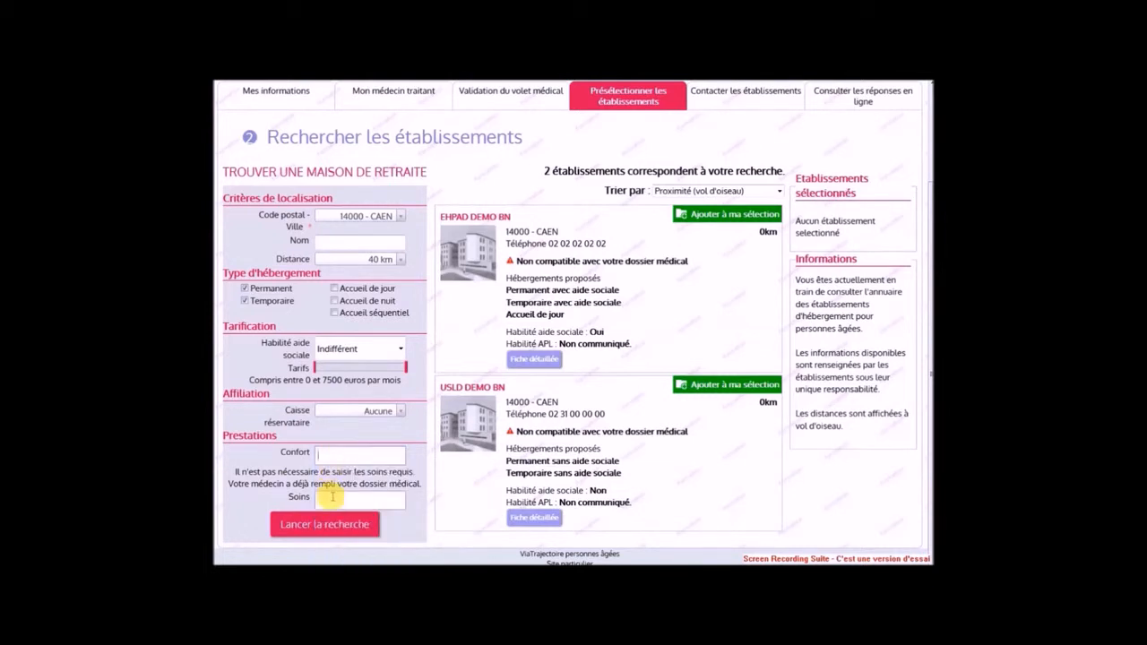
pyautogui.click(331, 500)
pyautogui.click(331, 500)
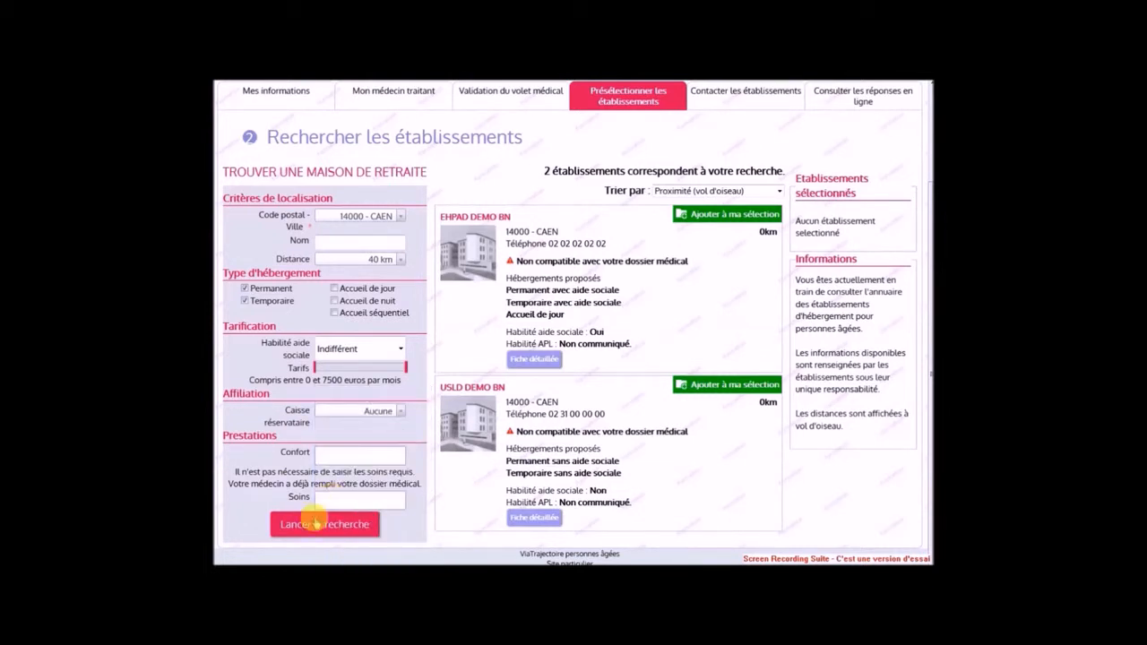
pyautogui.click(310, 524)
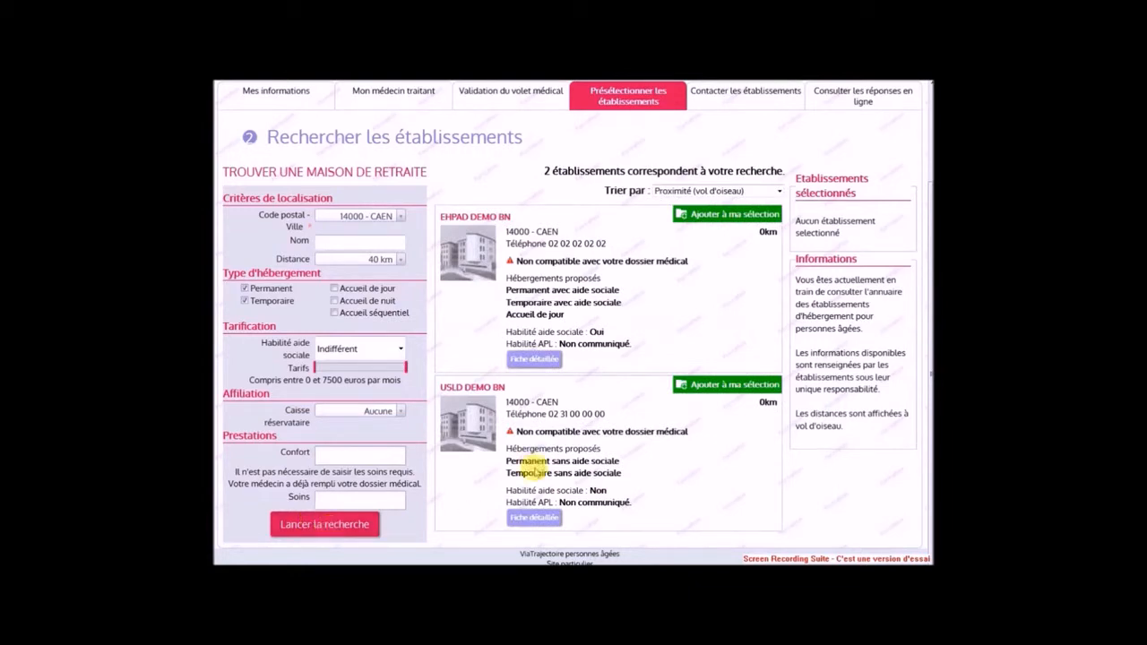
# Add EHPAD DEMO BN to the selection and proceed to contacting establishments
pyautogui.click(732, 215)
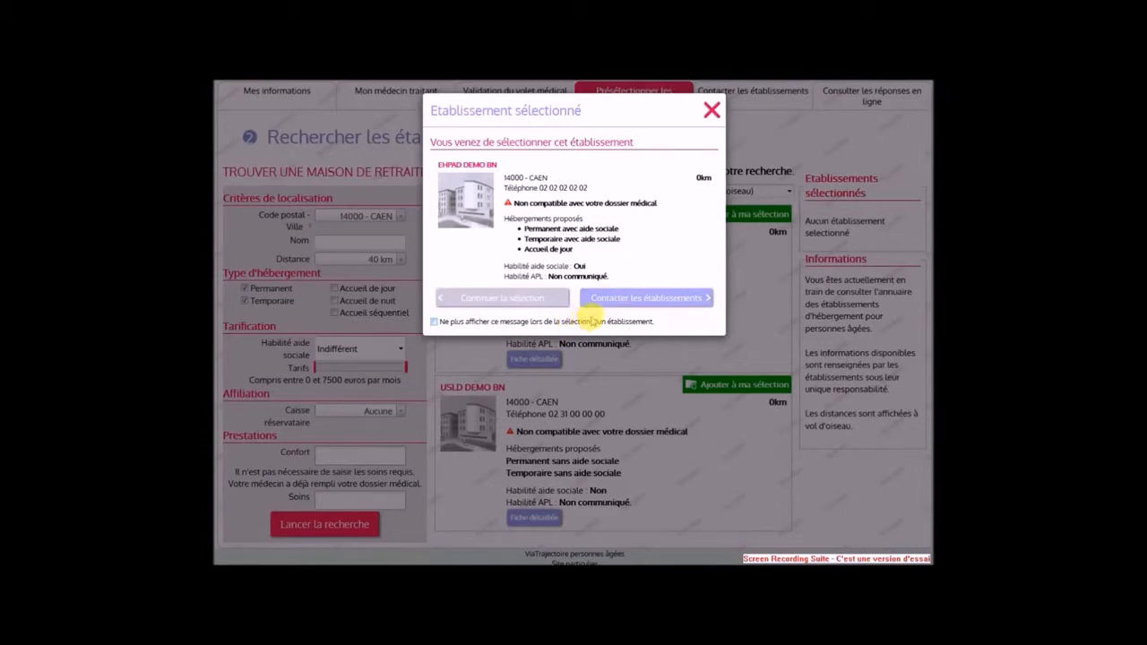
pyautogui.click(613, 305)
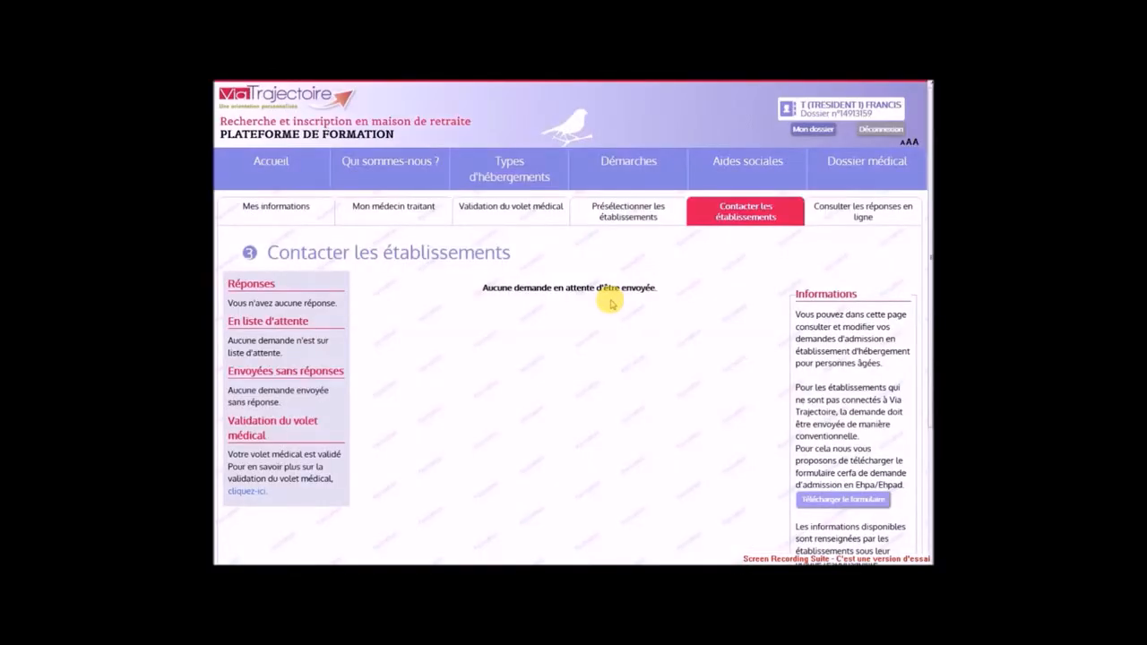
pyautogui.scroll(-1, 627, 322)
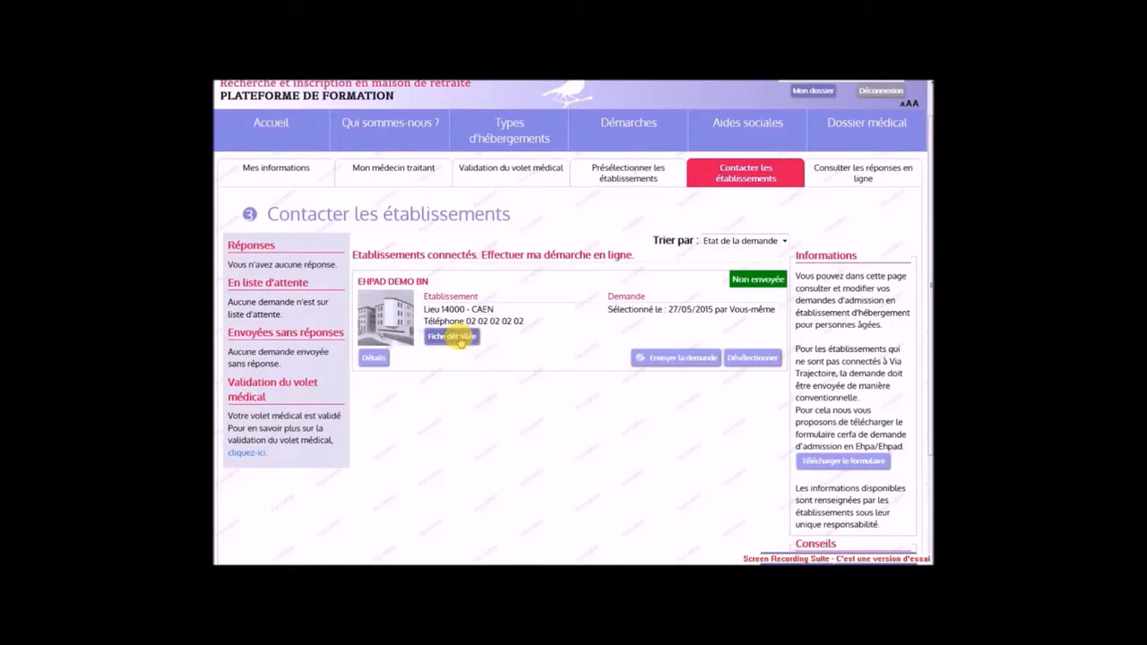
# Review EHPAD DEMO BN's detailed sheet, then send a permanent-accommodation request with urgency within 6 months
pyautogui.click(460, 339)
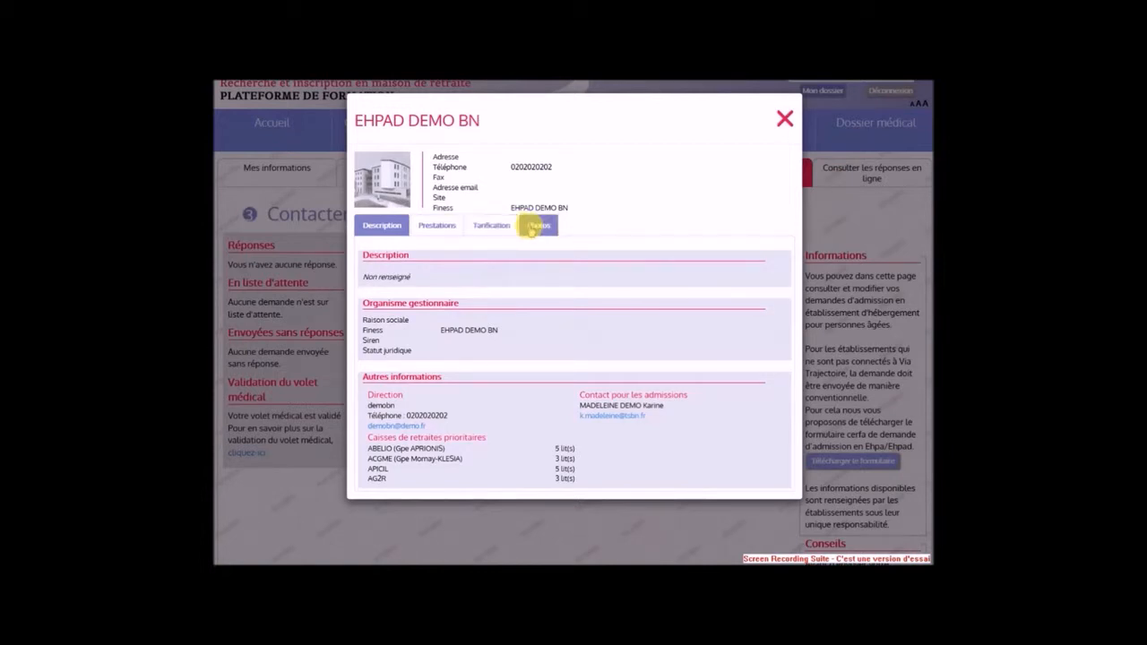
pyautogui.click(785, 120)
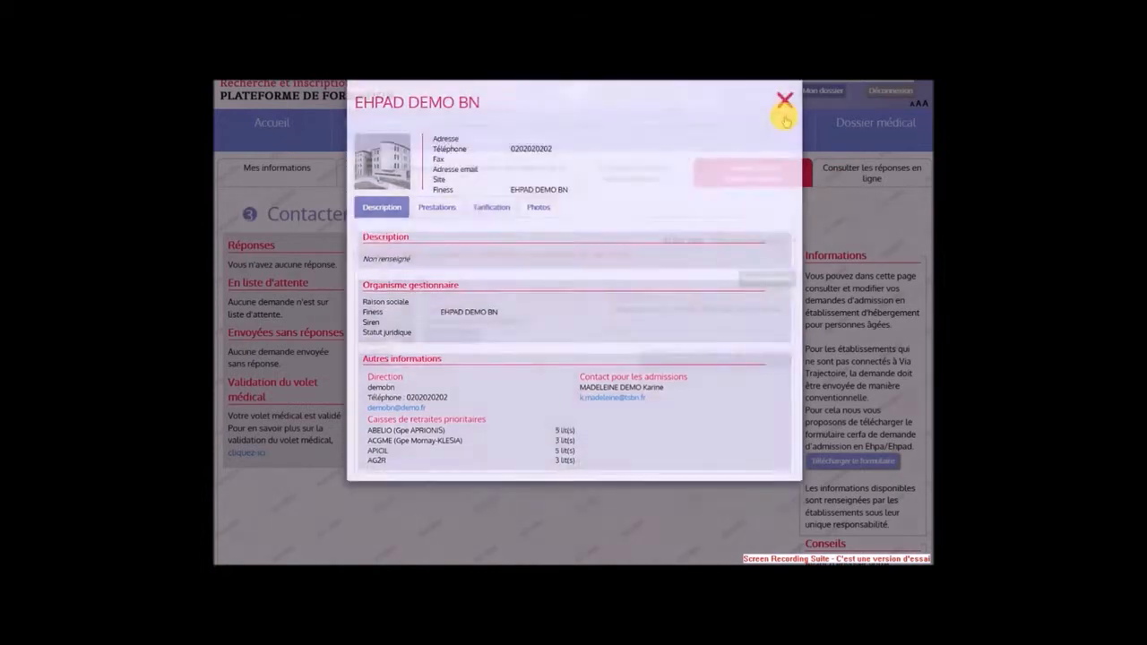
pyautogui.click(677, 360)
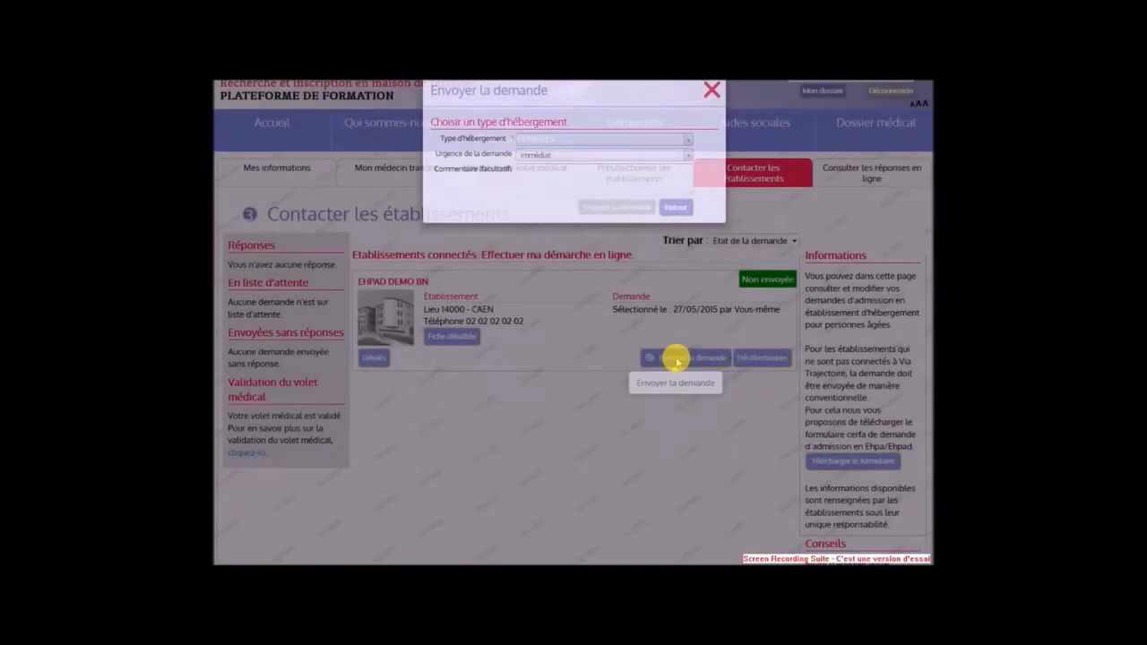
pyautogui.click(585, 162)
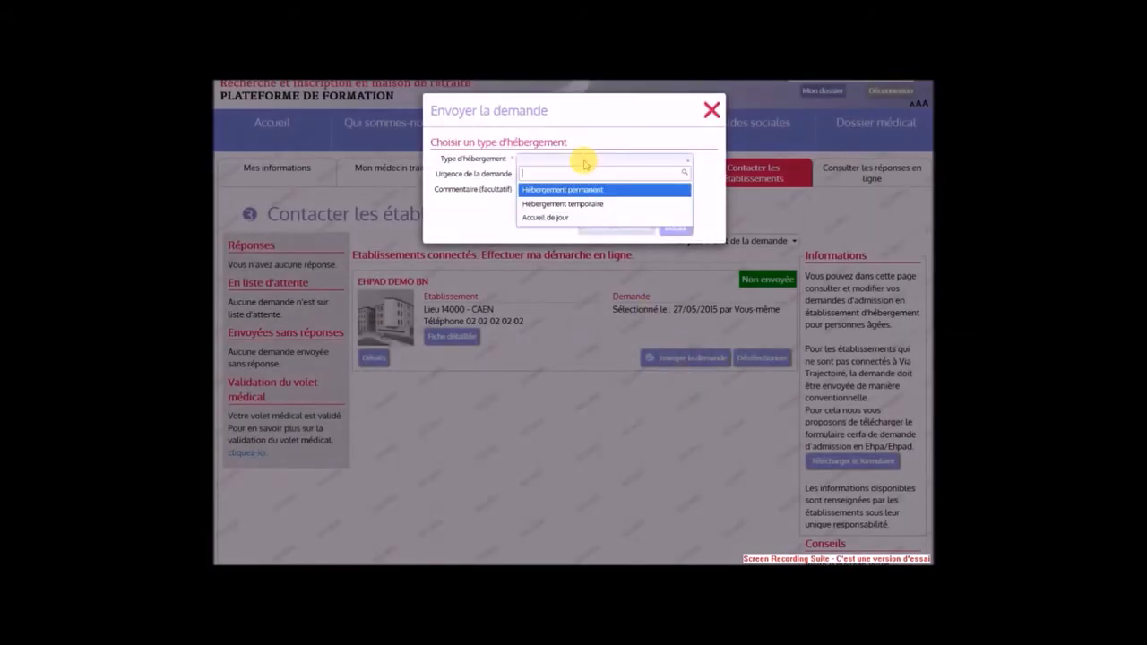
pyautogui.click(578, 190)
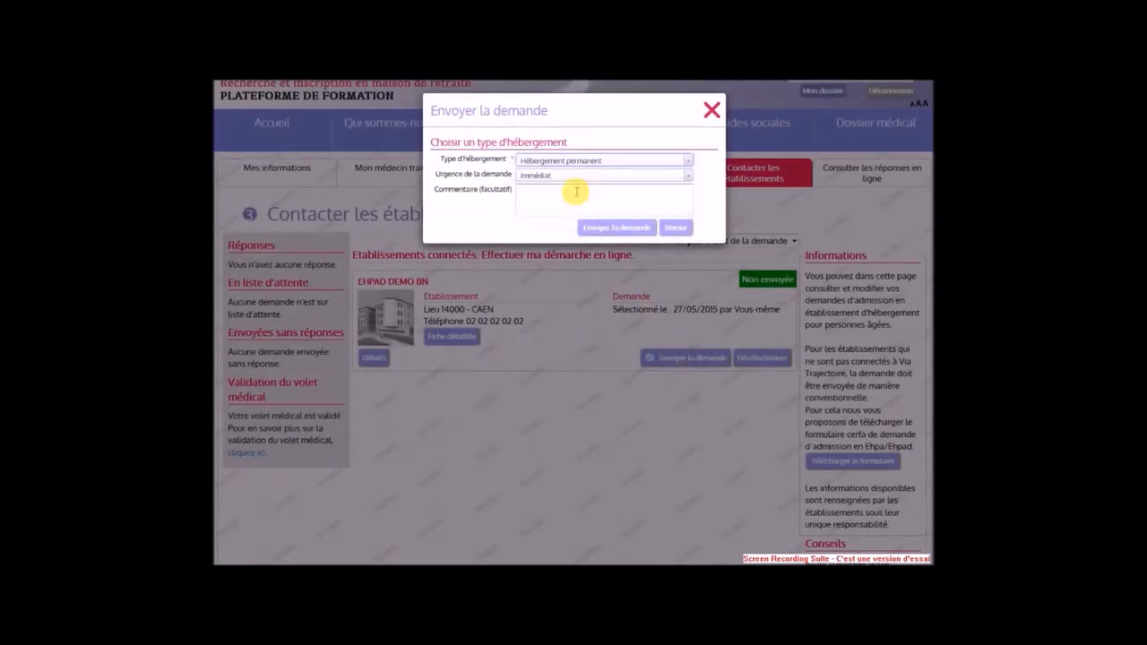
pyautogui.click(573, 178)
pyautogui.click(548, 217)
pyautogui.click(597, 227)
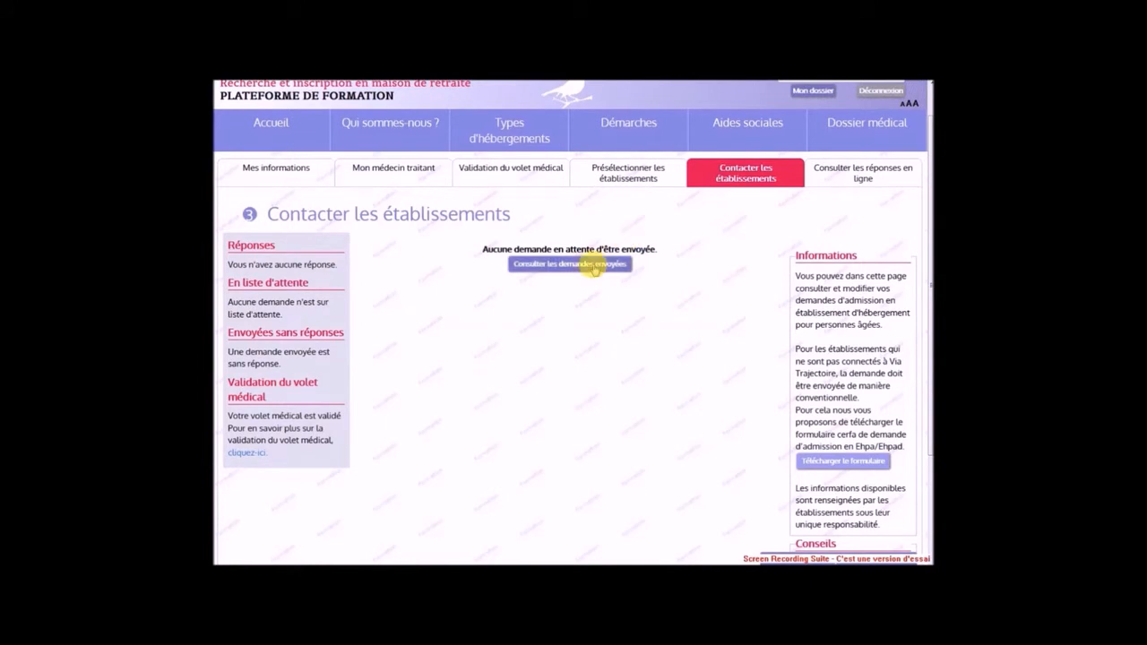
# Send EHPAD DEMO BN a second request for temporary accommodation, then sign out of the dossier
pyautogui.click(595, 265)
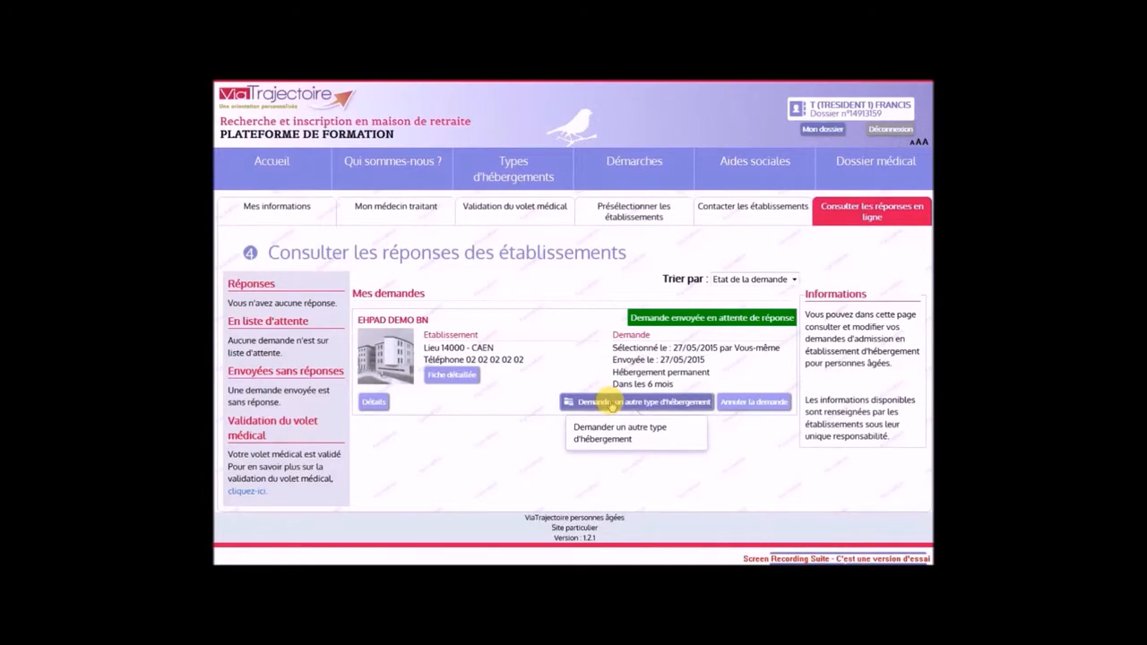
pyautogui.click(612, 405)
pyautogui.click(560, 161)
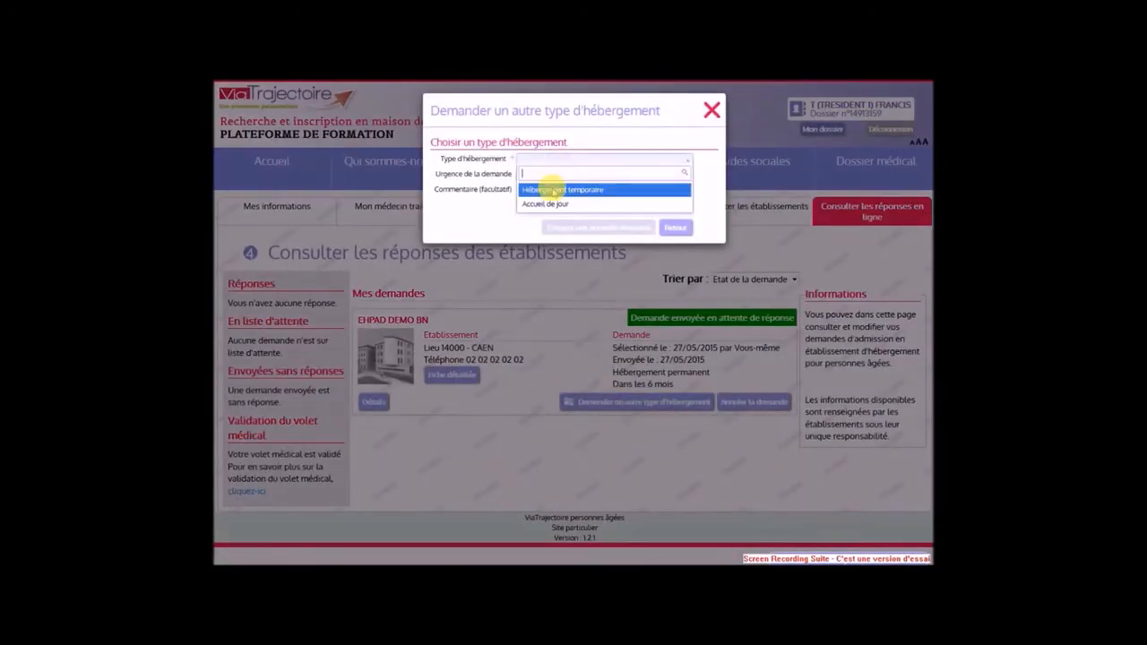
pyautogui.click(552, 186)
pyautogui.click(571, 228)
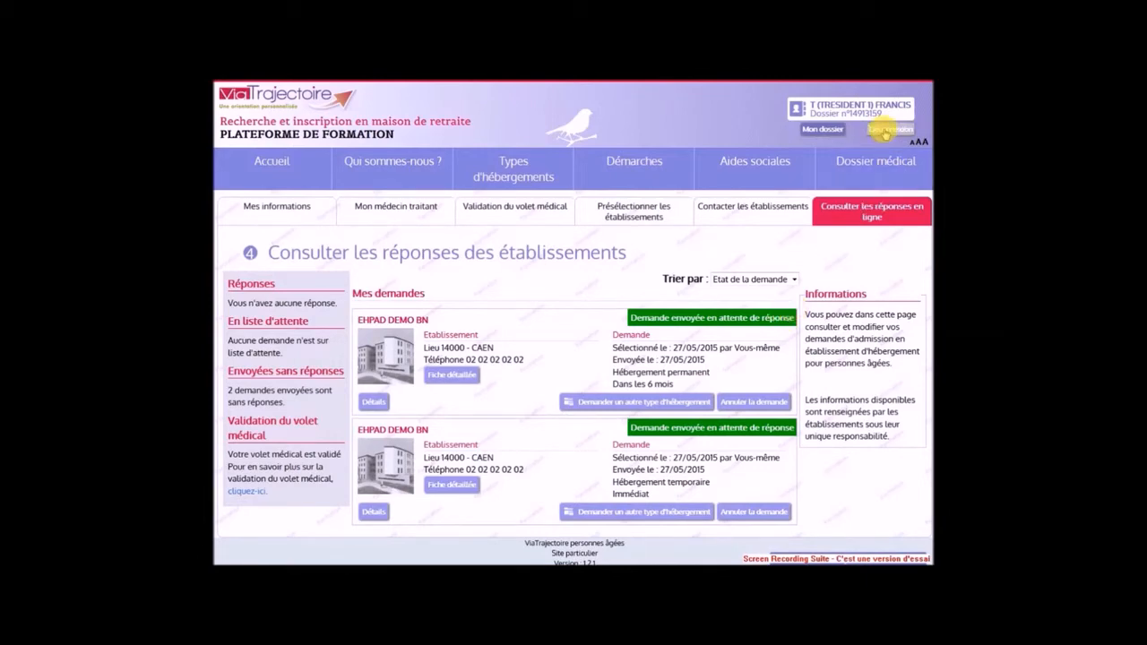
pyautogui.click(886, 130)
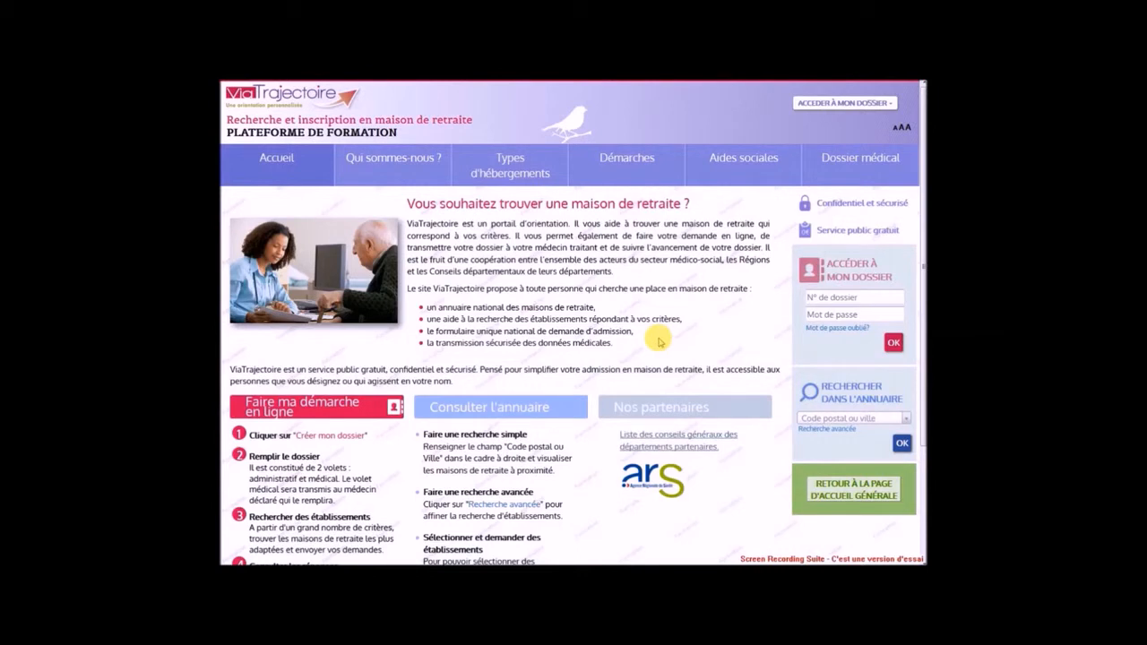
# Log back into the dossier with its dossier number and password to see the responses
pyautogui.click(815, 297)
pyautogui.click(820, 315)
pyautogui.write('********')
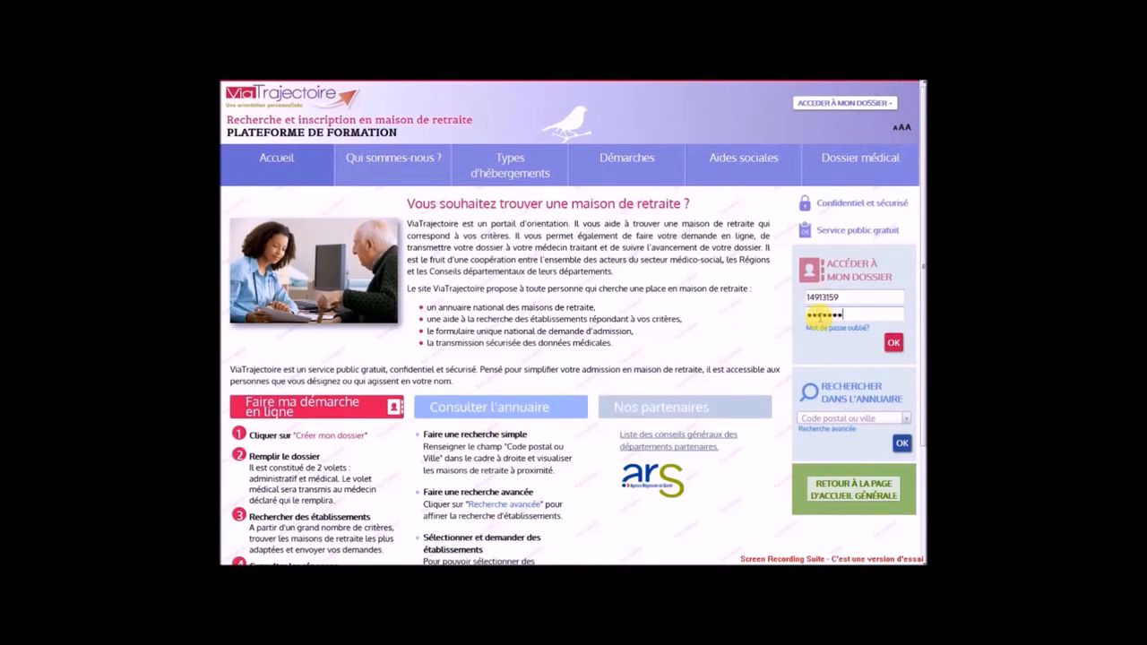
pyautogui.click(893, 343)
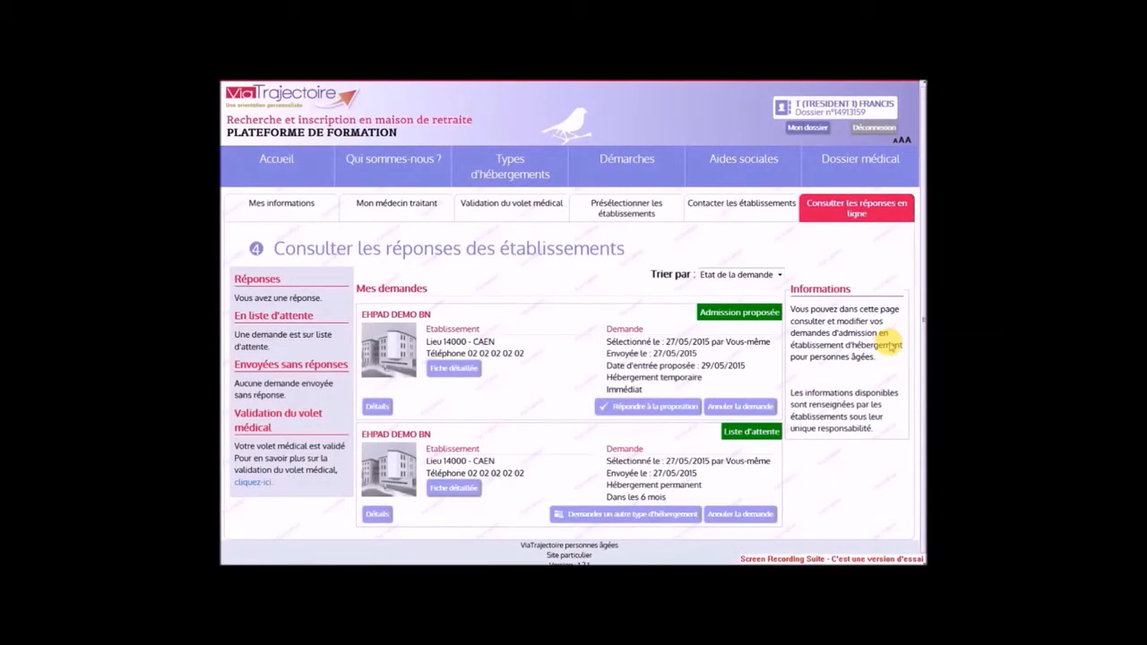
# Accept EHPAD DEMO BN's temporary-housing admission proposal, then sign out of the dossier
pyautogui.scroll(-1, 891, 346)
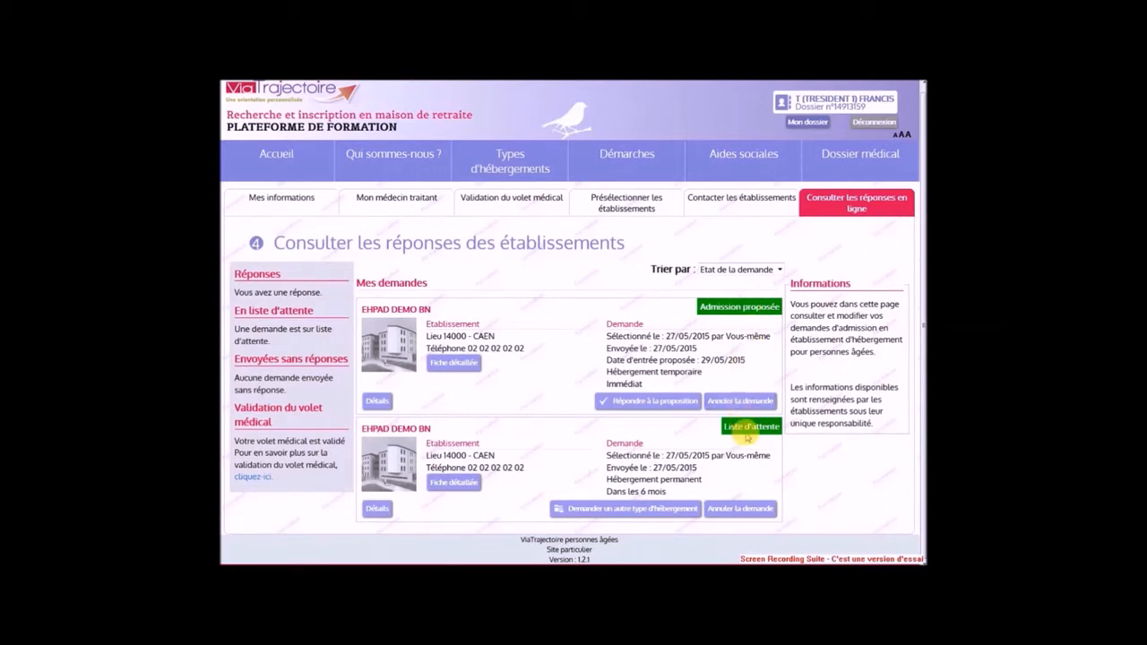
pyautogui.click(643, 402)
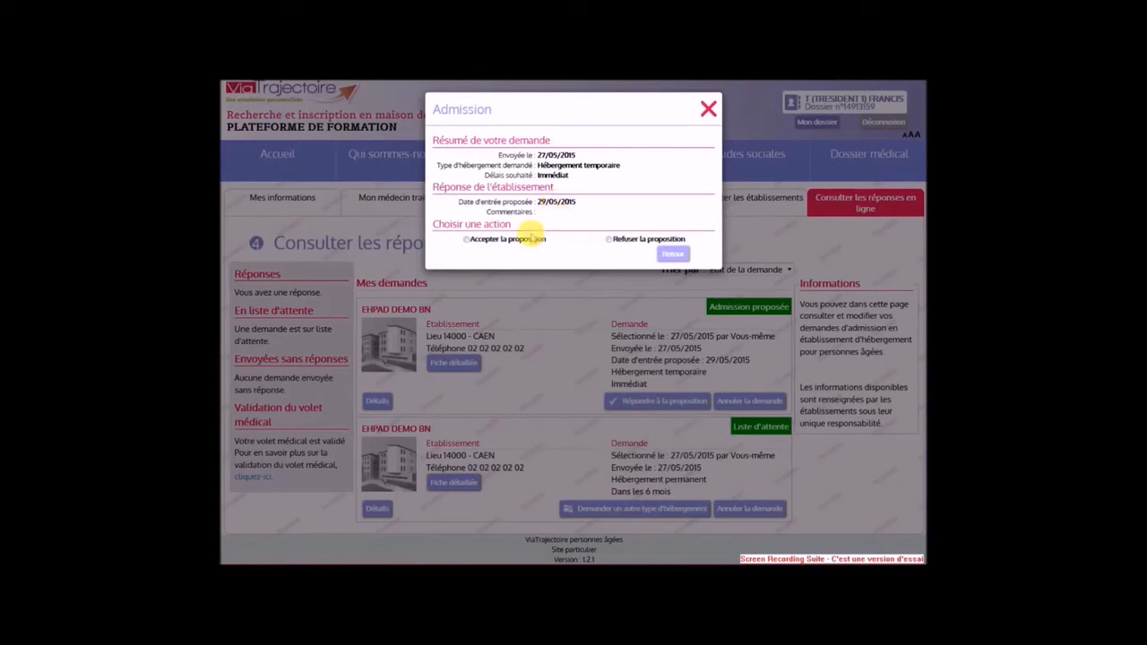
pyautogui.click(522, 240)
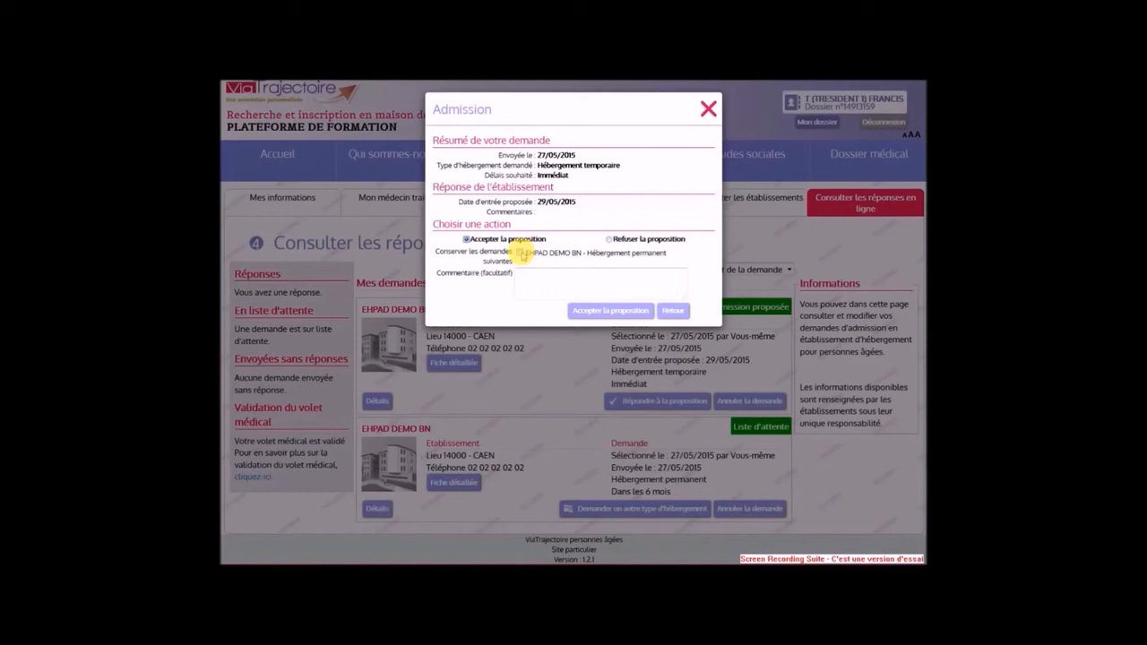
pyautogui.click(587, 311)
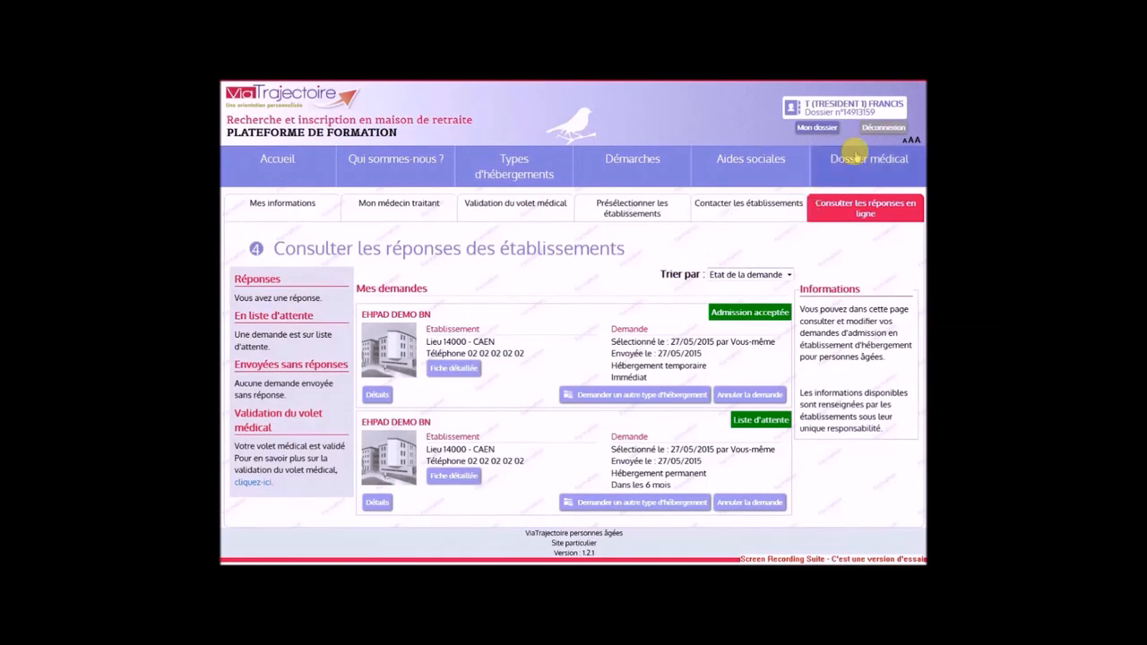
pyautogui.click(879, 130)
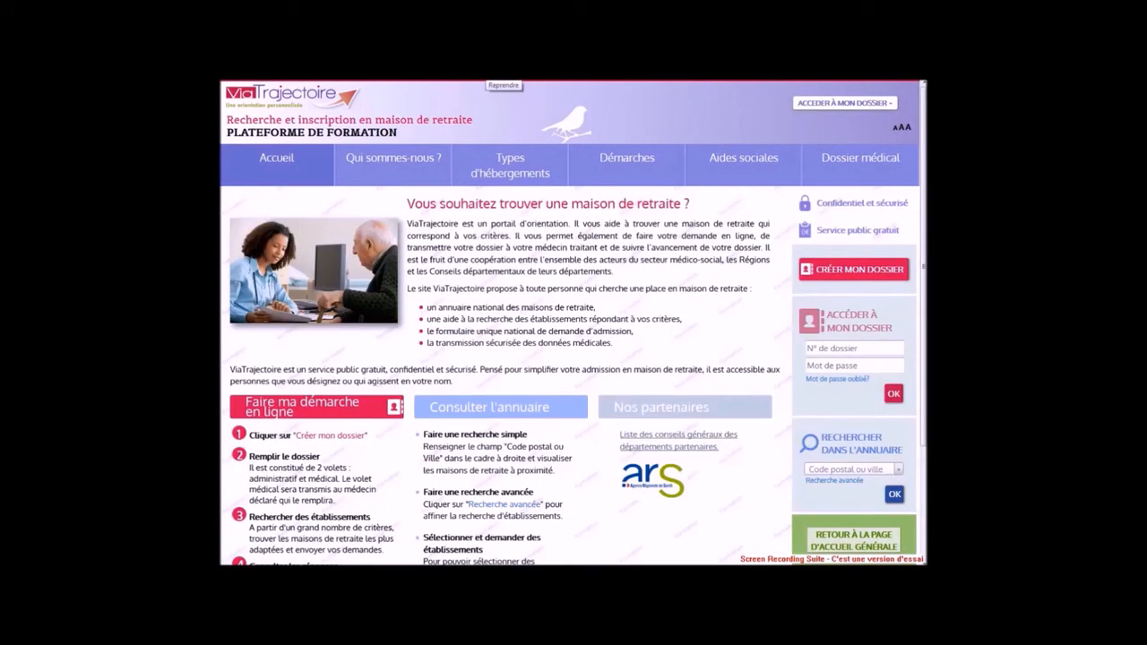